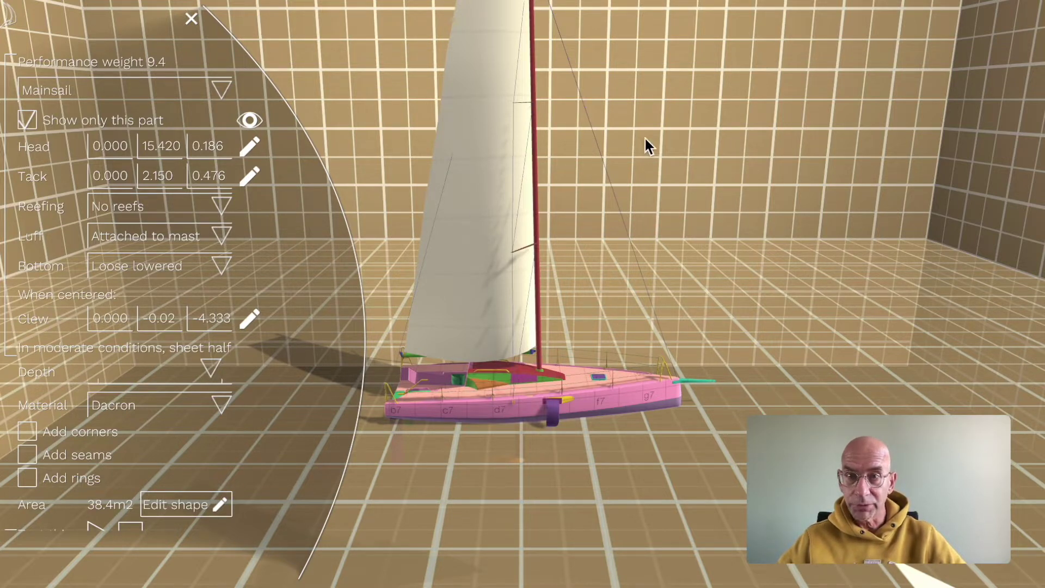
# Bring the boat into view and open the Sail designer for the 38.4 m² mainsail.
pyautogui.moveTo(641, 138); pyautogui.dragTo(640, 280)
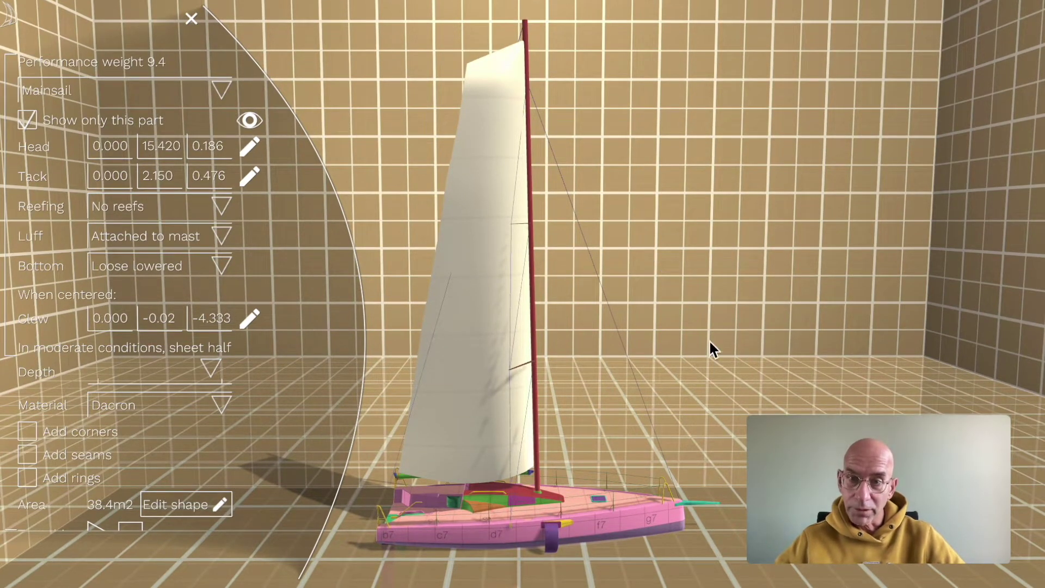
pyautogui.scroll(3, 658, 338)
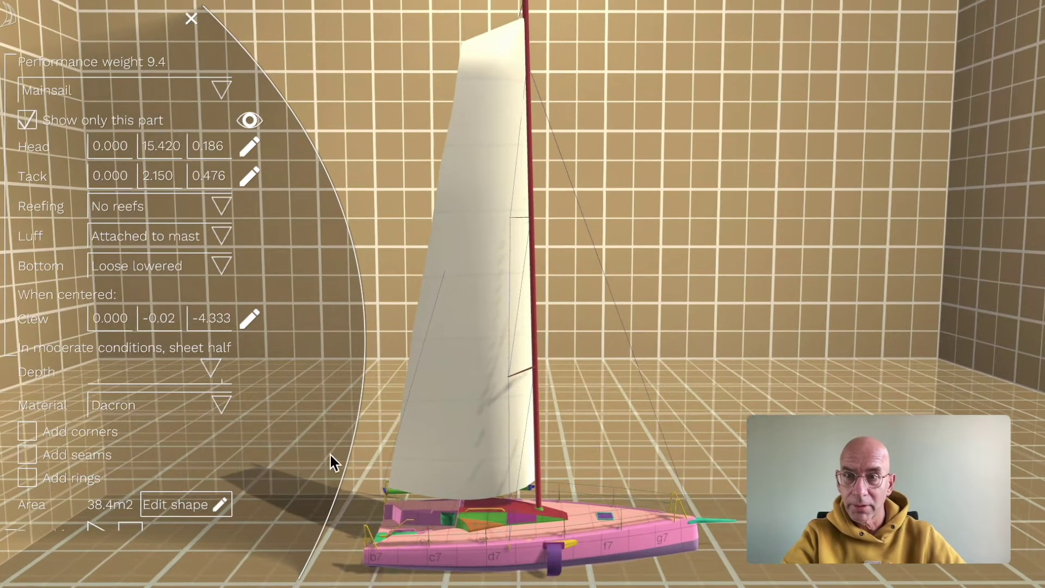
pyautogui.click(178, 505)
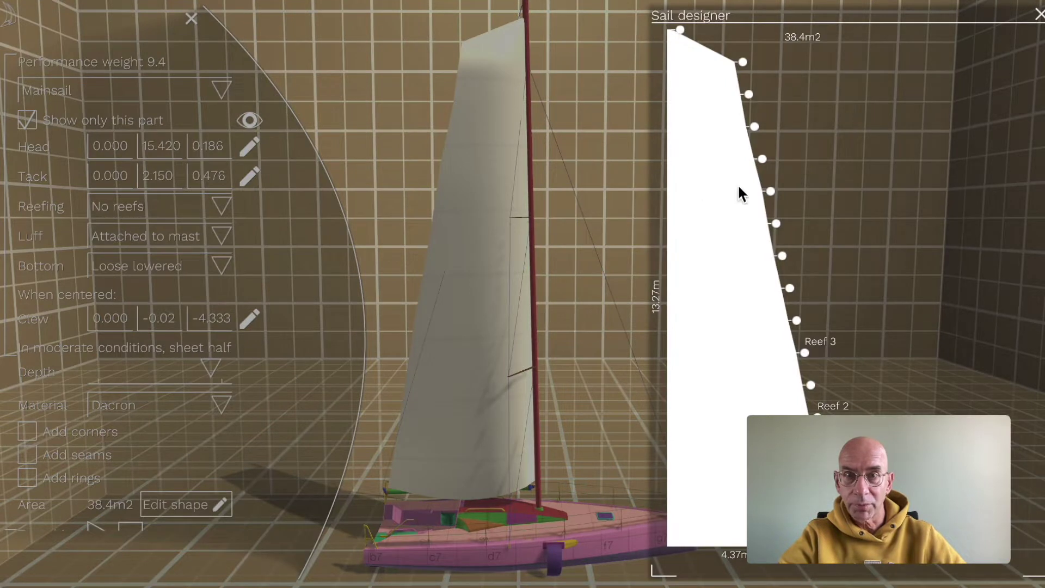
# Reposition the upper leech control points to reshape the roach, leaving 38.6 m² area.
pyautogui.click(769, 191)
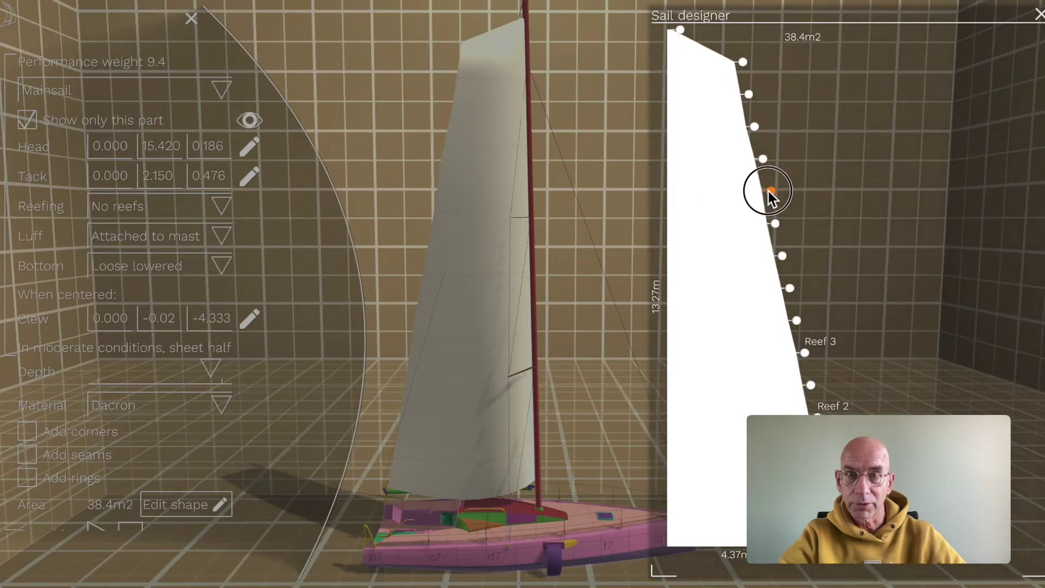
pyautogui.moveTo(768, 191); pyautogui.dragTo(767, 191)
pyautogui.moveTo(757, 126)
pyautogui.mouseDown()
pyautogui.moveTo(852, 134)
pyautogui.moveTo(763, 124)
pyautogui.mouseUp()
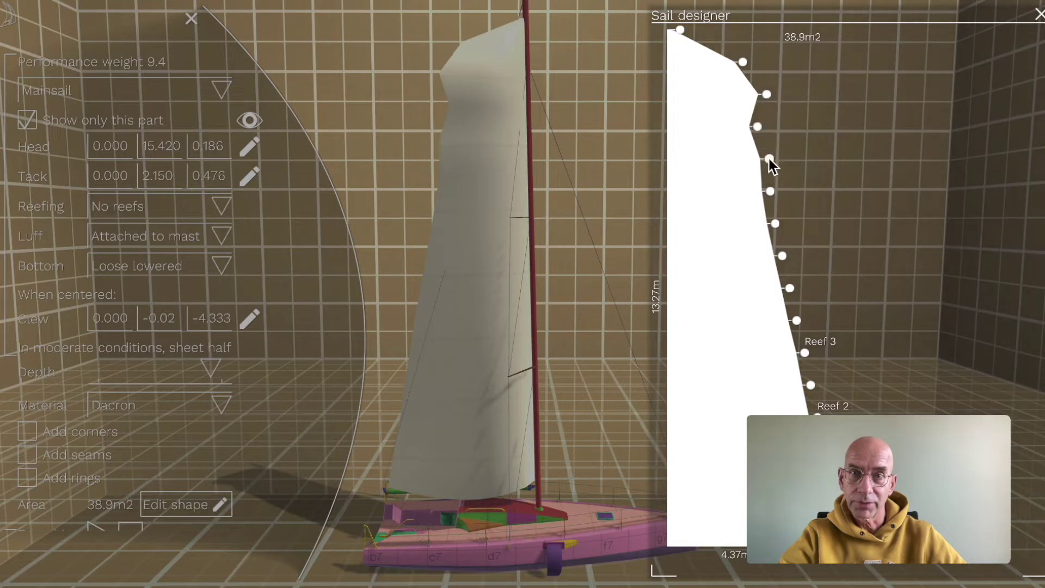
pyautogui.moveTo(769, 159); pyautogui.dragTo(760, 159)
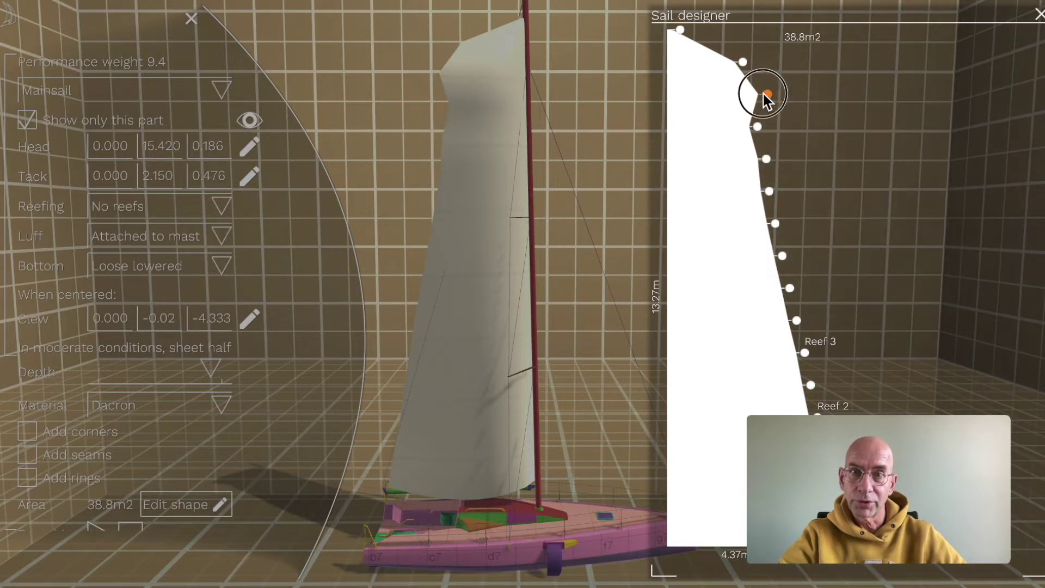
pyautogui.moveTo(764, 93); pyautogui.dragTo(768, 127)
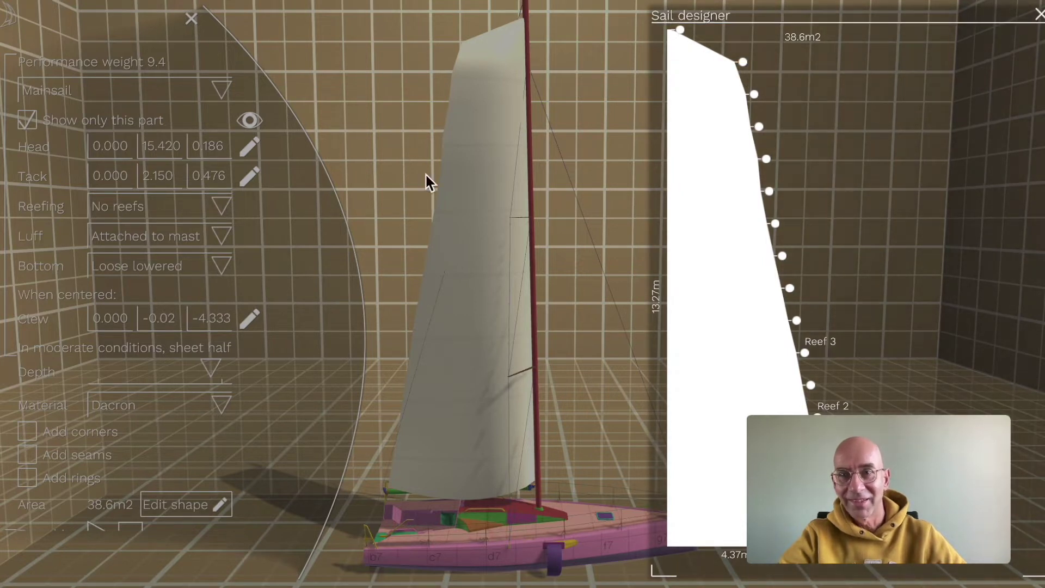
# Leave the Sail designer and raise the mainsail head to height 15.634.
pyautogui.click(1038, 15)
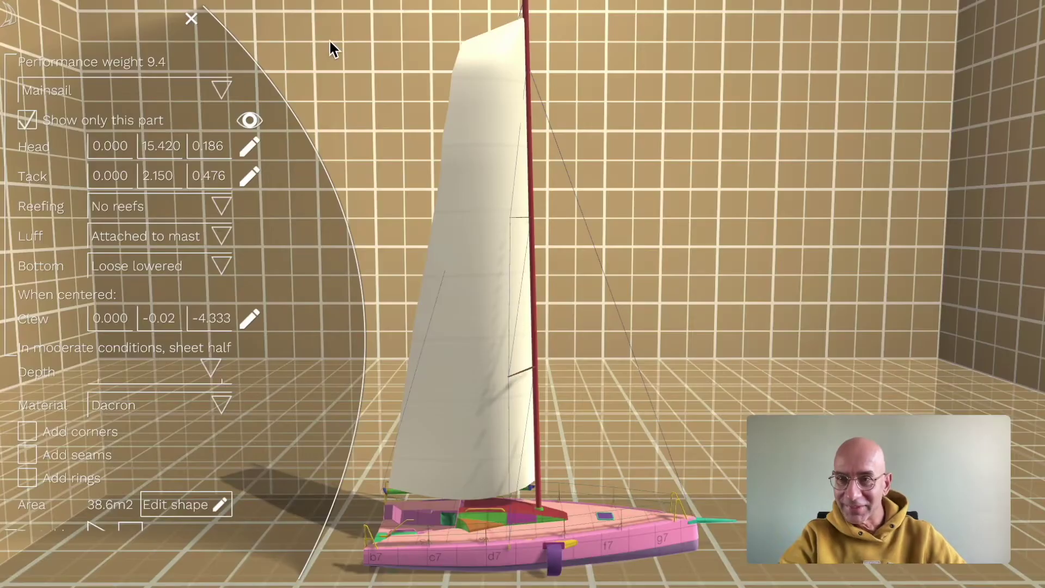
pyautogui.click(250, 146)
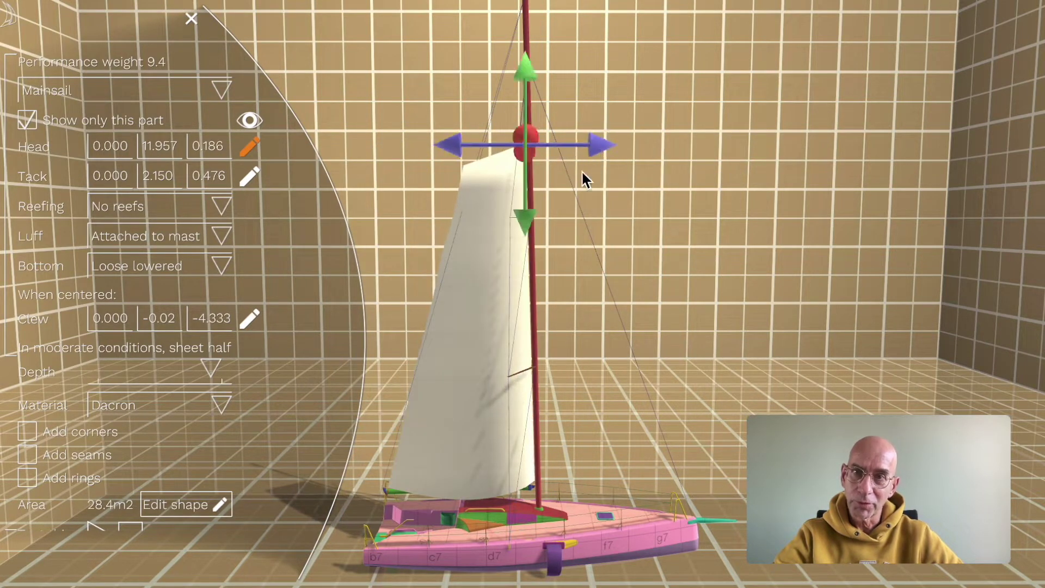
pyautogui.moveTo(527, 220); pyautogui.dragTo(527, 93)
# Toggle the Tack and Clew move tools and zoom in on the clew.
pyautogui.click(251, 182)
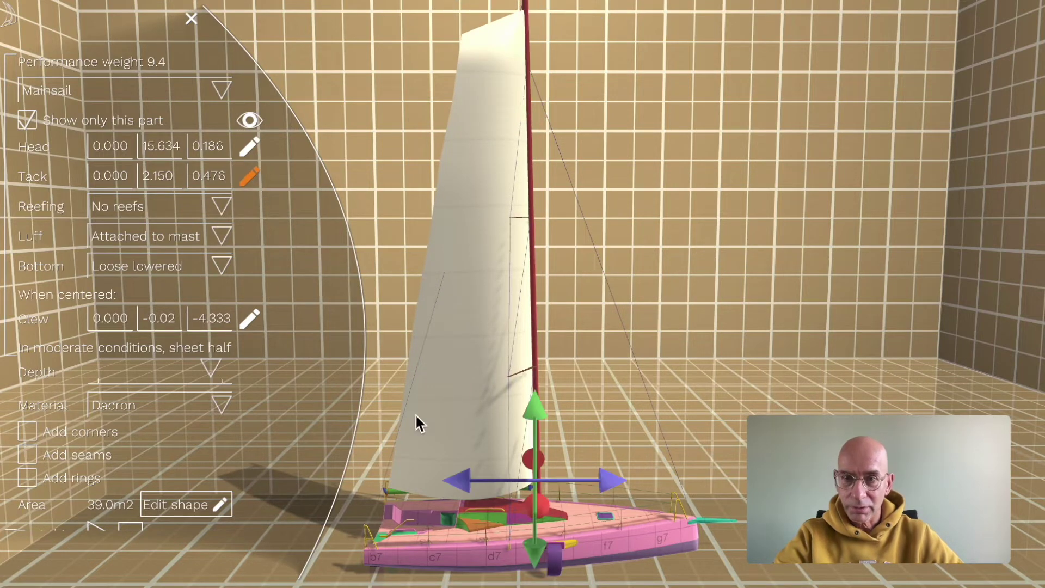
pyautogui.click(249, 325)
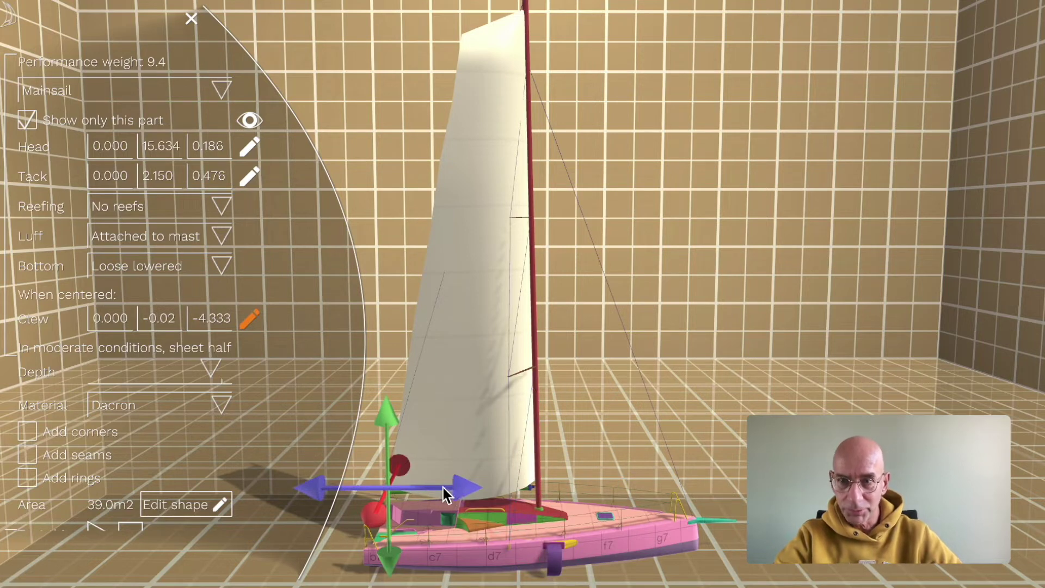
pyautogui.click(250, 321)
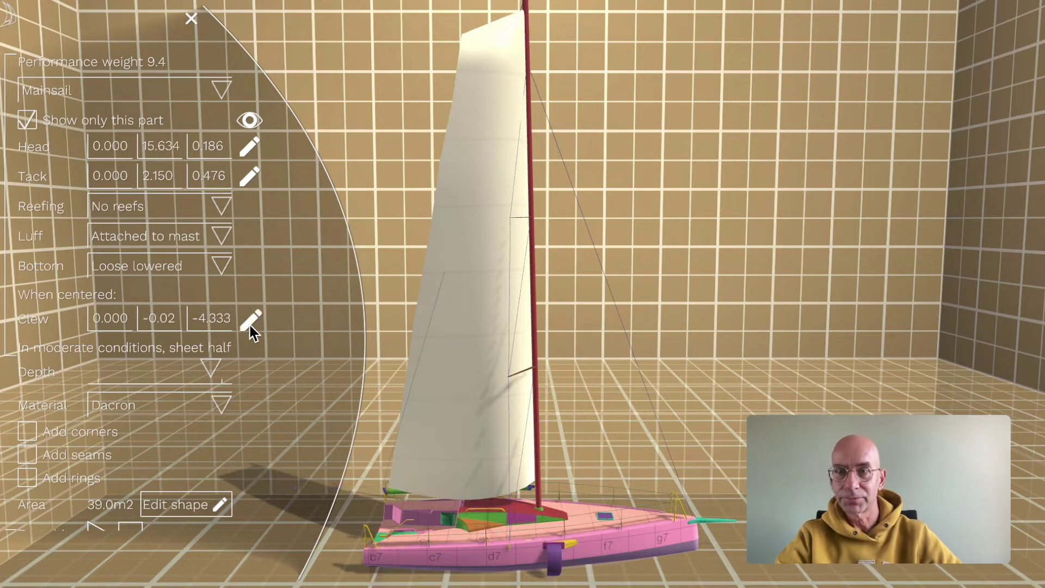
pyautogui.click(249, 322)
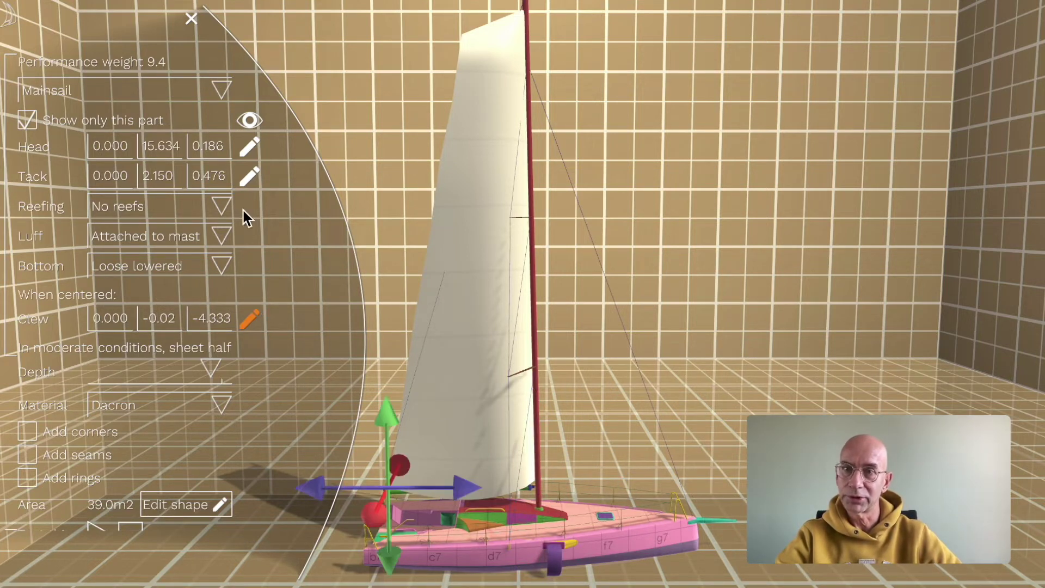
pyautogui.click(252, 122)
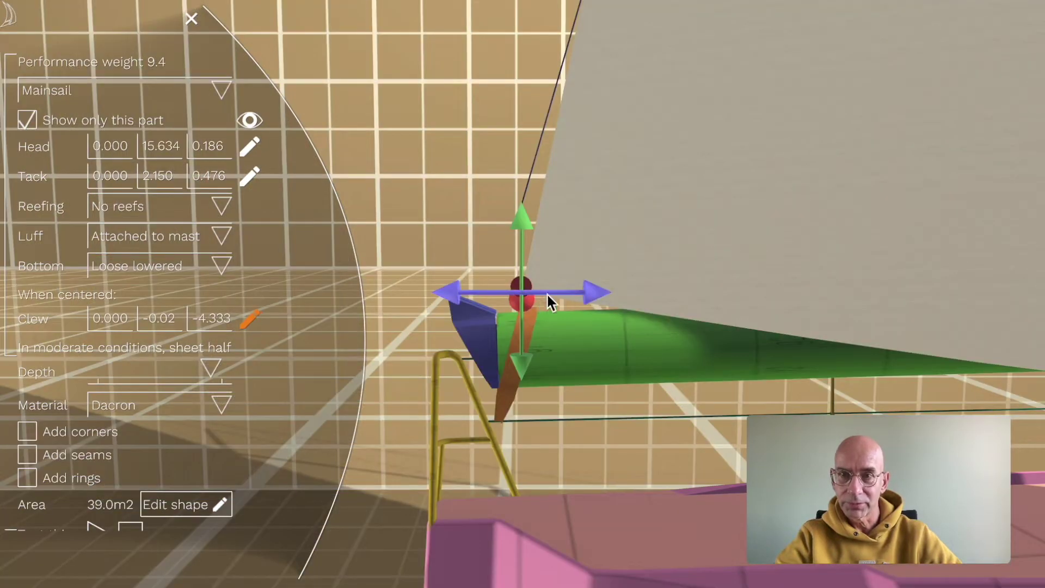
# Set the clew at 0.000, -0.02, -4.333 and lower the mainsail Depth slightly.
pyautogui.moveTo(518, 224)
pyautogui.mouseDown()
pyautogui.moveTo(525, 211)
pyautogui.moveTo(516, 216)
pyautogui.mouseUp()
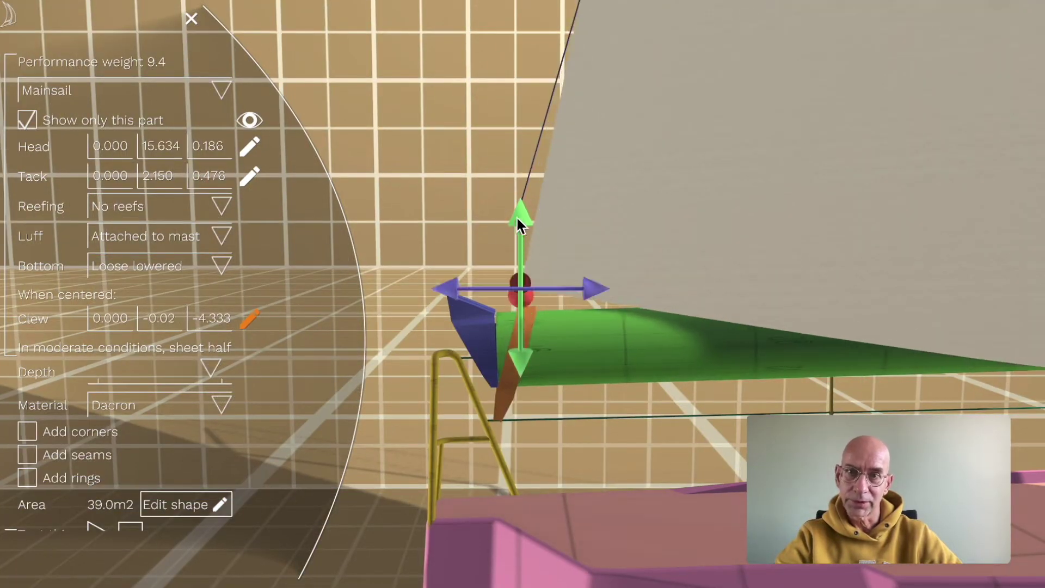
pyautogui.click(251, 320)
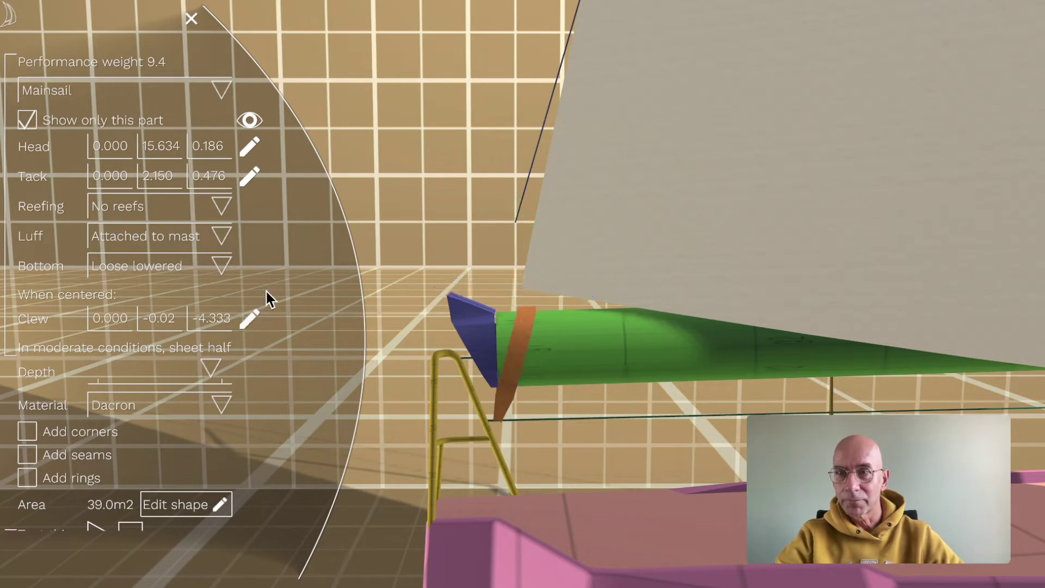
pyautogui.moveTo(211, 372); pyautogui.dragTo(188, 374)
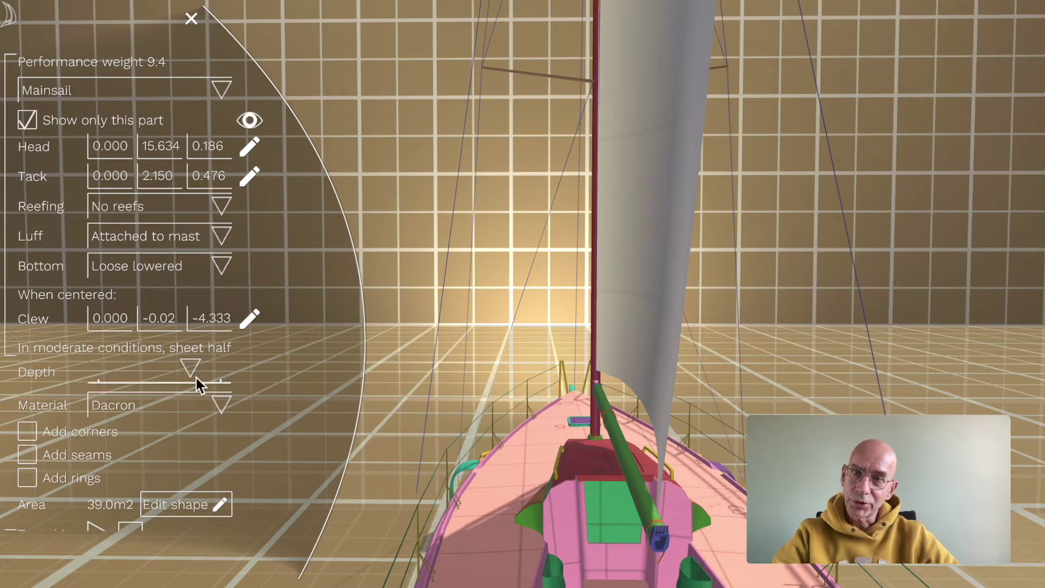
pyautogui.moveTo(195, 370)
pyautogui.mouseDown()
pyautogui.moveTo(109, 373)
pyautogui.moveTo(193, 374)
pyautogui.mouseUp()
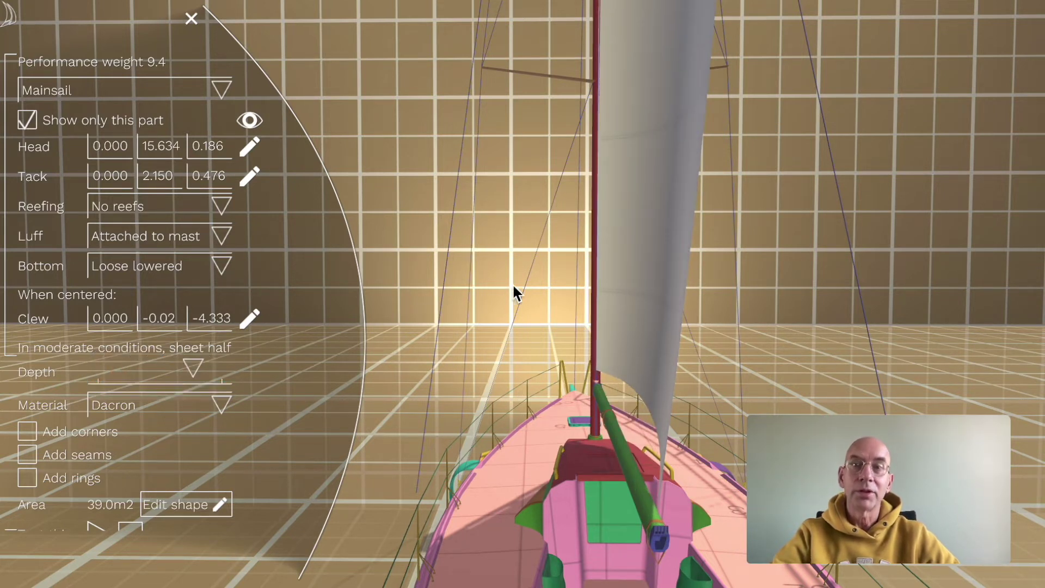
pyautogui.moveTo(511, 283); pyautogui.dragTo(489, 326)
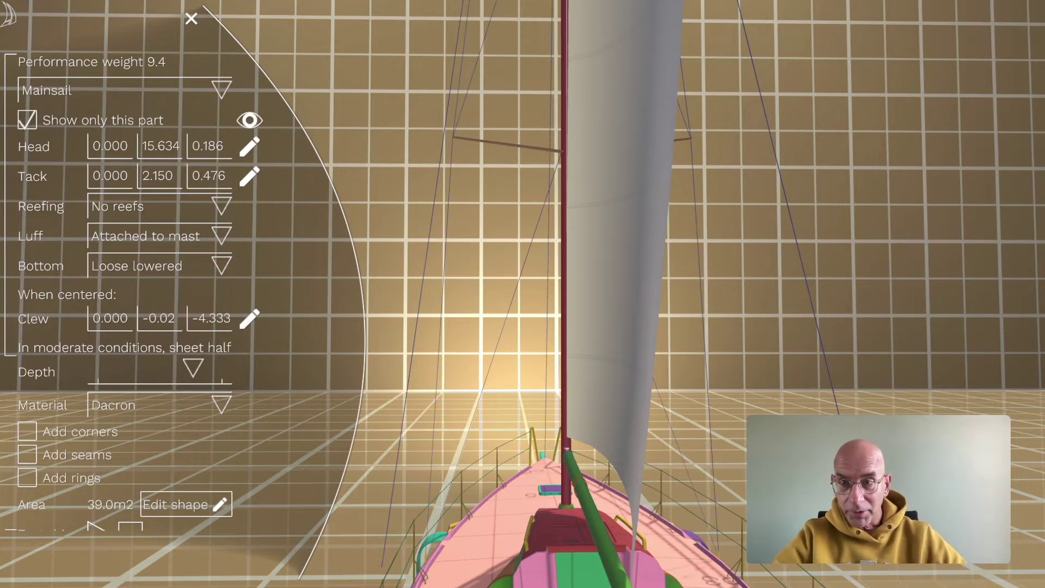
# Show the mainsail Material list: Dacron, Laminate and Canvas/cotton.
pyautogui.click(171, 406)
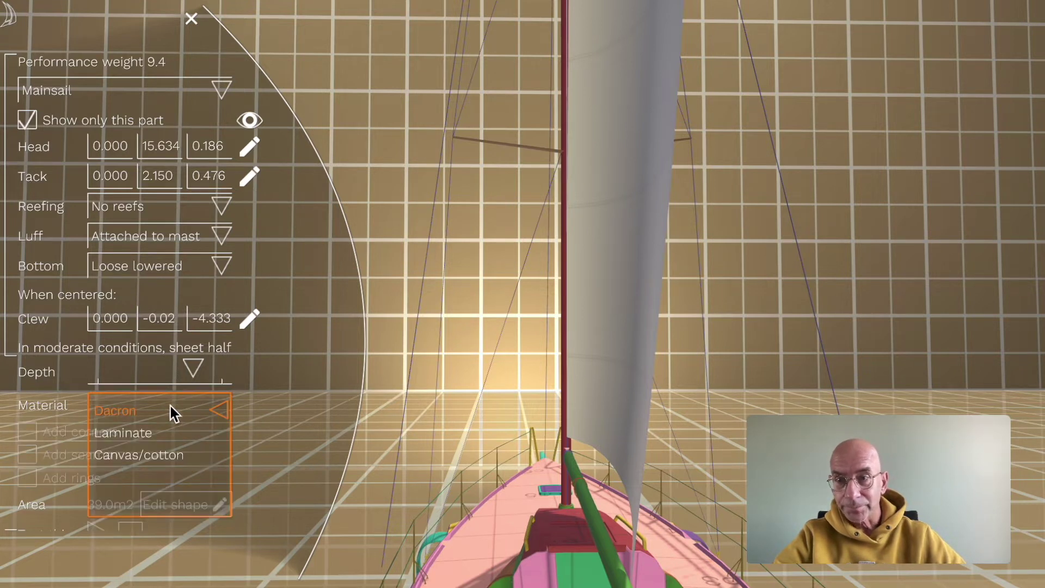
# Try Laminate and Canvas/cotton, finally setting the mainsail material to Laminate.
pyautogui.click(148, 431)
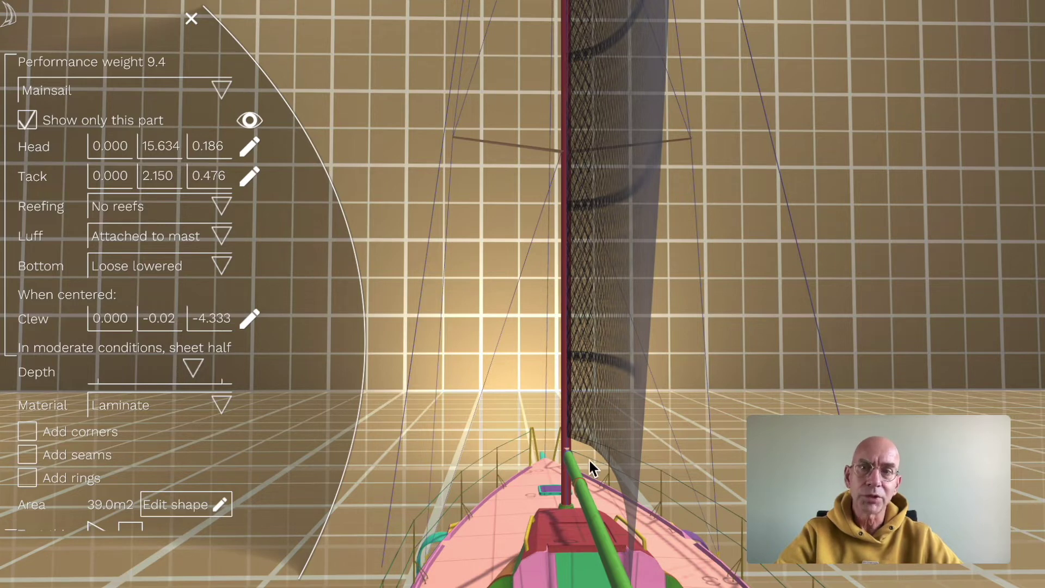
pyautogui.click(175, 406)
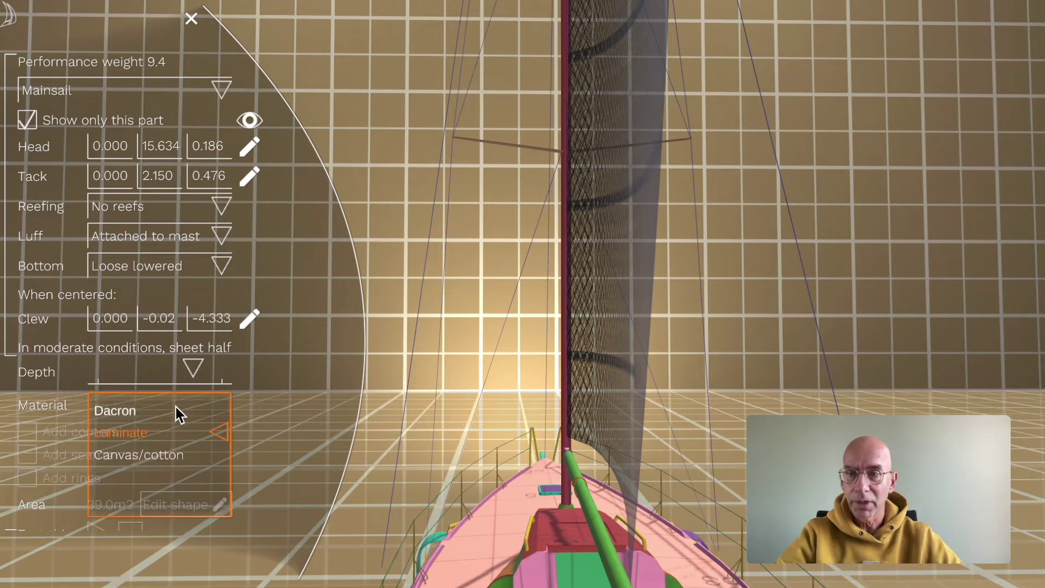
pyautogui.click(136, 455)
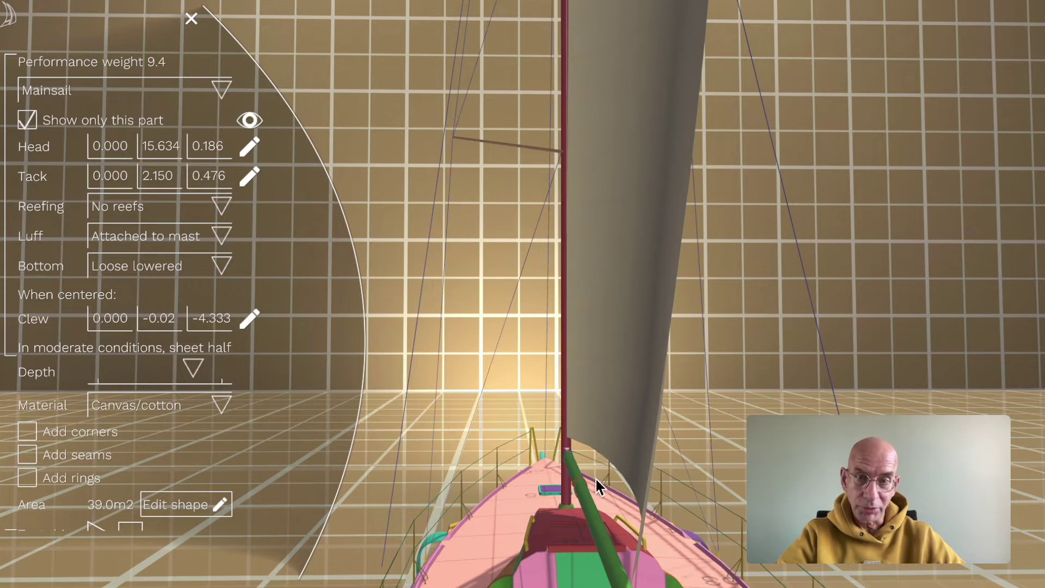
pyautogui.click(161, 410)
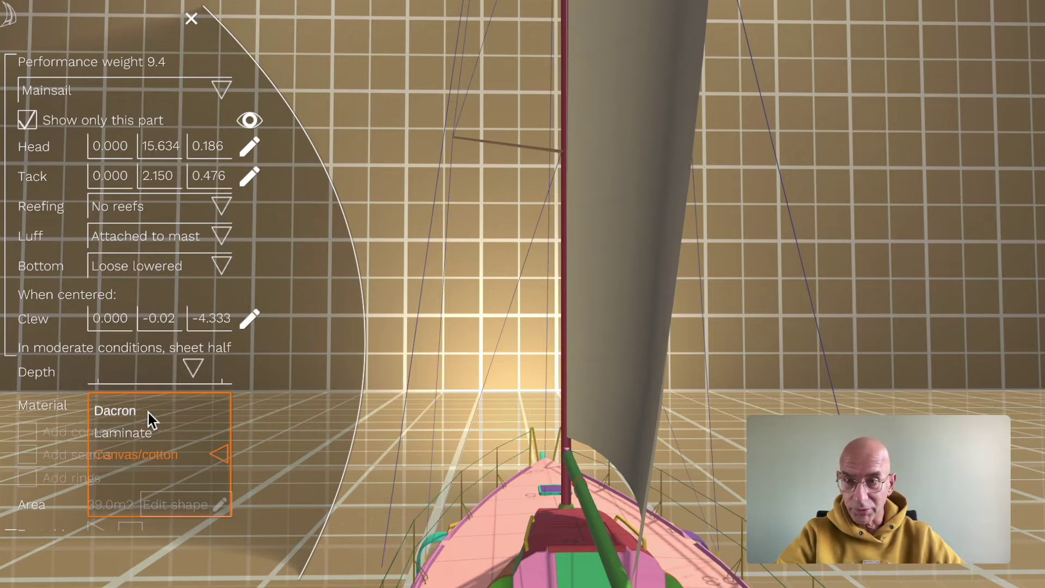
pyautogui.click(121, 433)
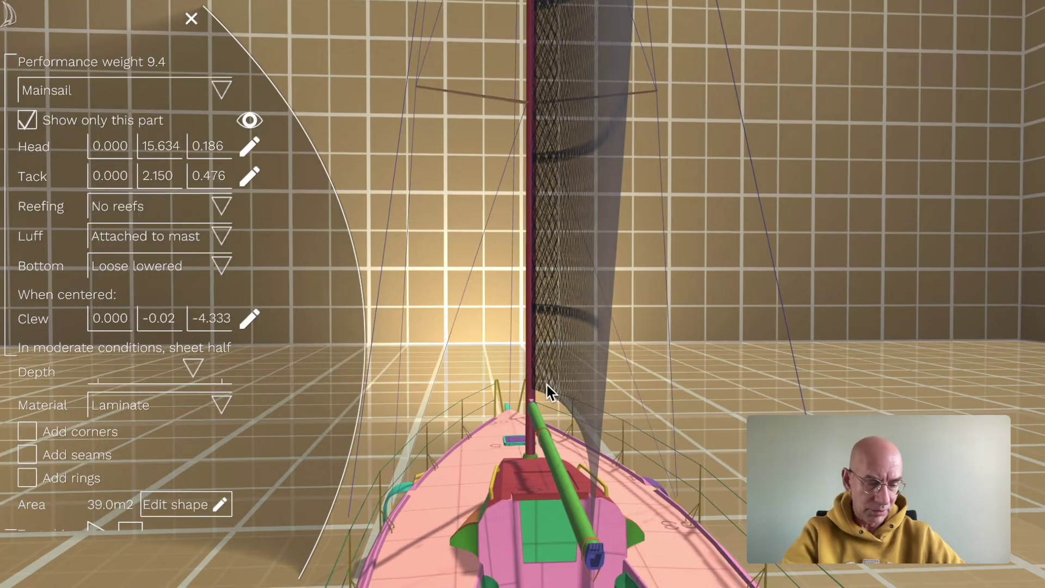
pyautogui.moveTo(545, 387); pyautogui.dragTo(531, 220)
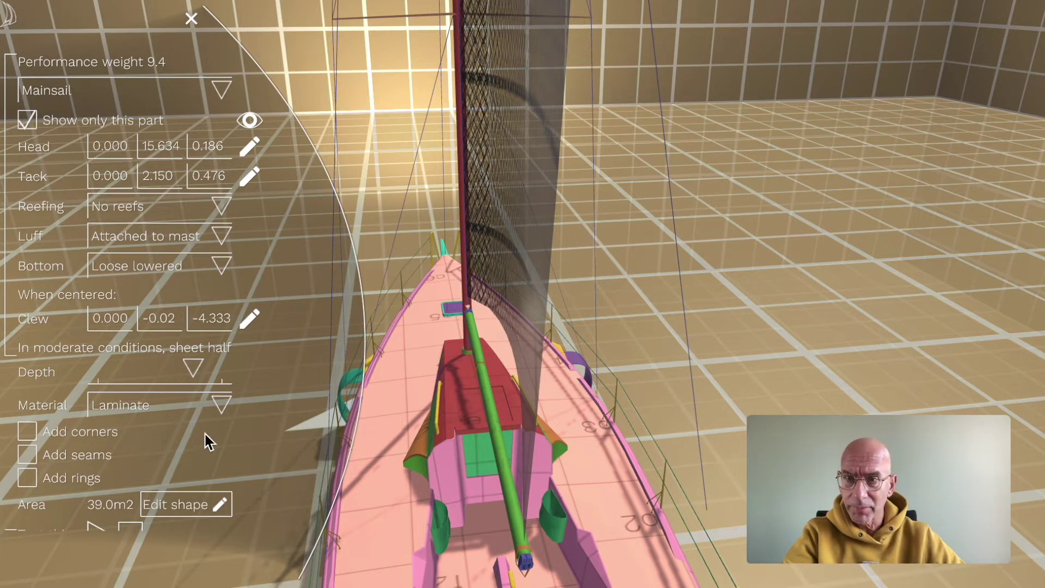
pyautogui.click(139, 406)
pyautogui.click(148, 455)
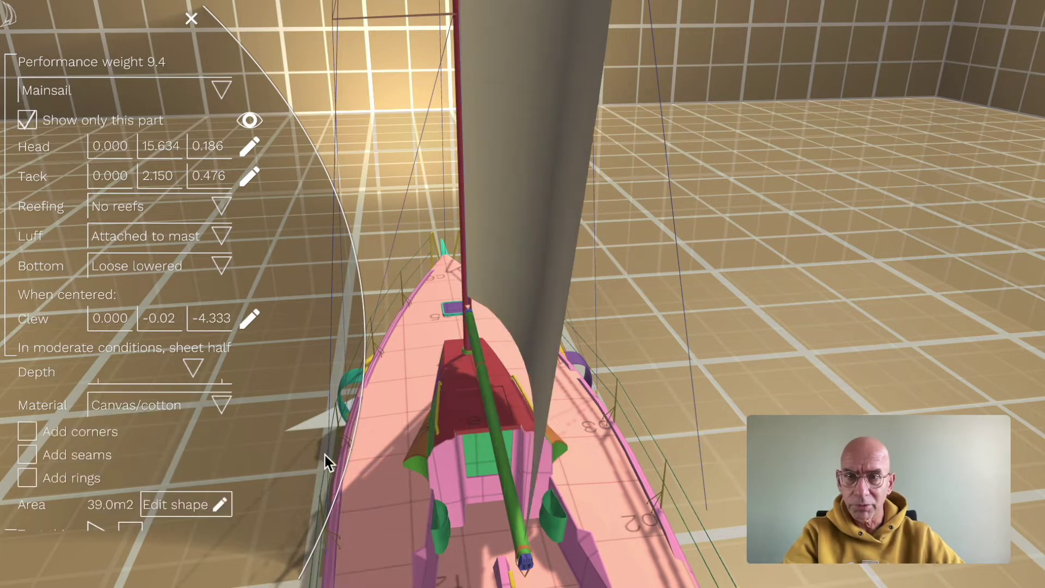
pyautogui.moveTo(511, 417)
pyautogui.mouseDown()
pyautogui.moveTo(524, 347)
pyautogui.moveTo(468, 490)
pyautogui.moveTo(496, 421)
pyautogui.mouseUp()
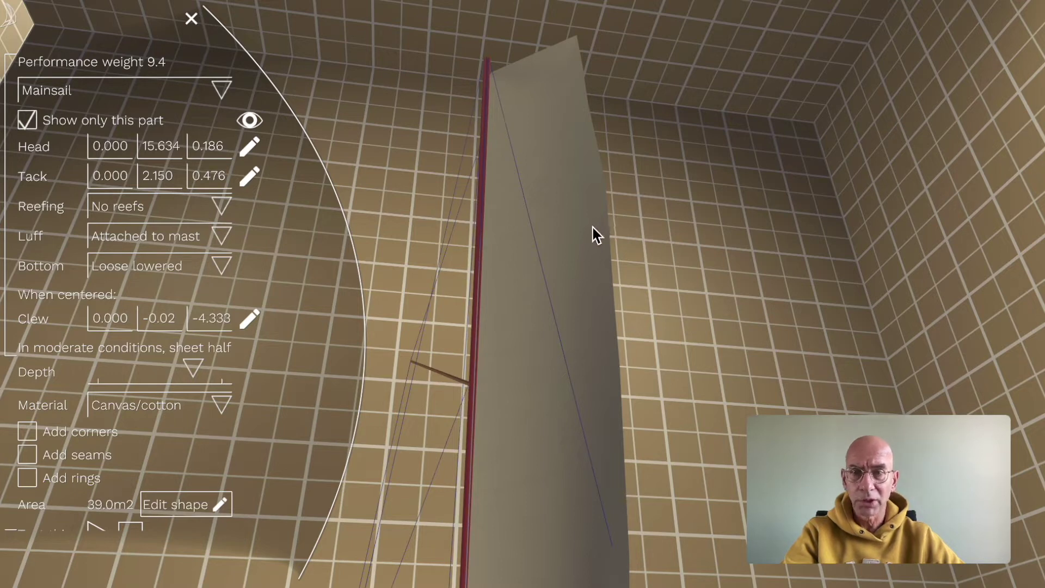
pyautogui.click(178, 407)
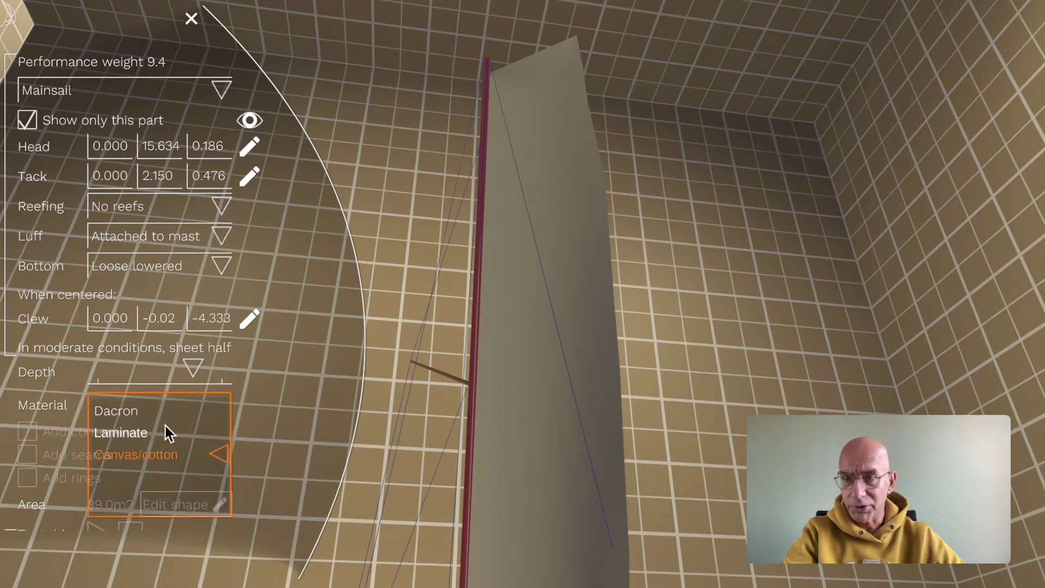
pyautogui.click(147, 436)
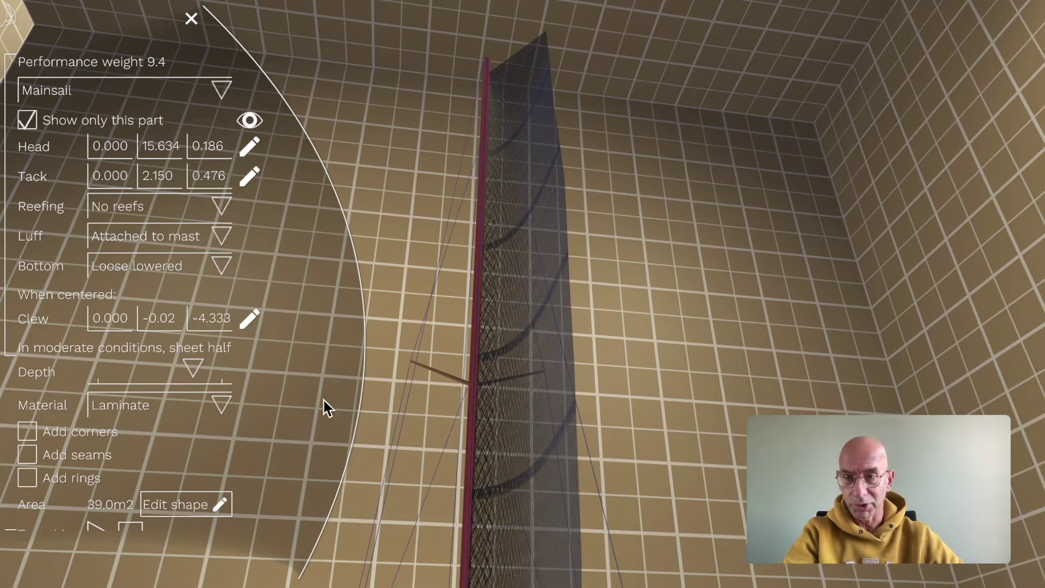
pyautogui.click(158, 407)
# Switch the mainsail material to Dacron and orbit to see the boom and deck.
pyautogui.click(149, 413)
pyautogui.moveTo(483, 492); pyautogui.dragTo(484, 197)
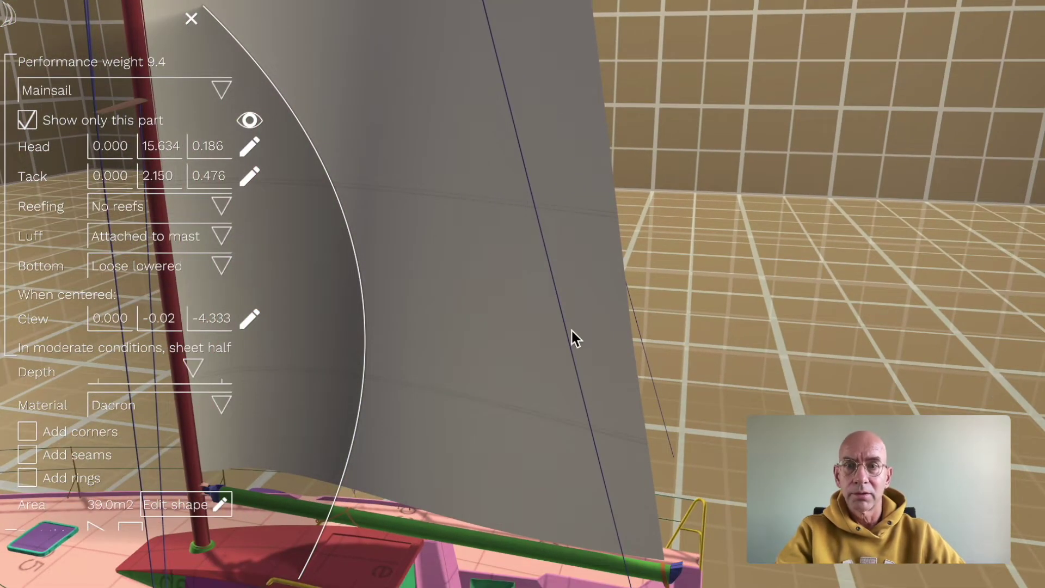
pyautogui.moveTo(553, 351); pyautogui.dragTo(539, 446)
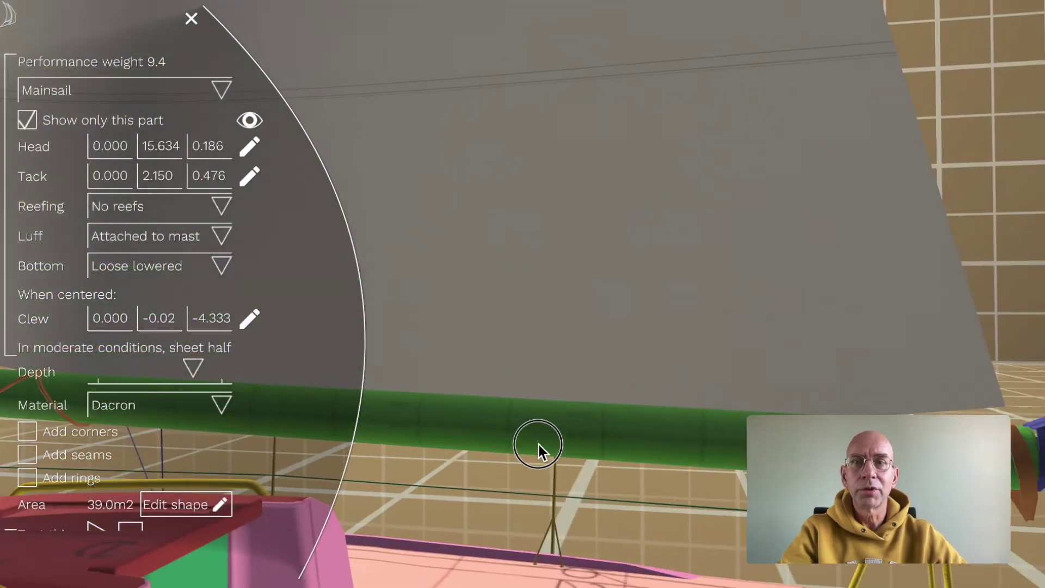
pyautogui.moveTo(570, 183); pyautogui.dragTo(594, 230)
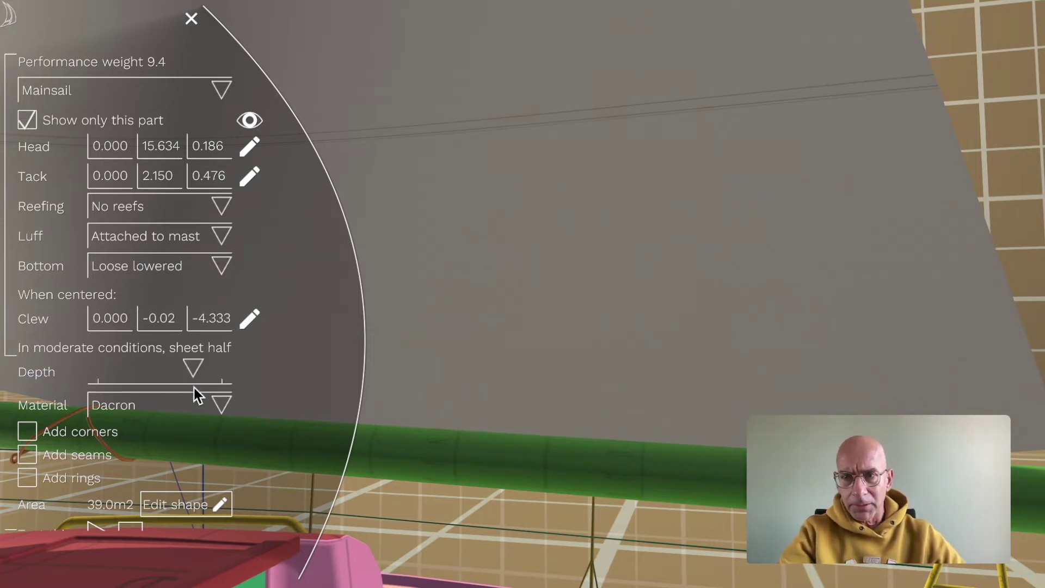
pyautogui.moveTo(586, 338); pyautogui.dragTo(548, 238)
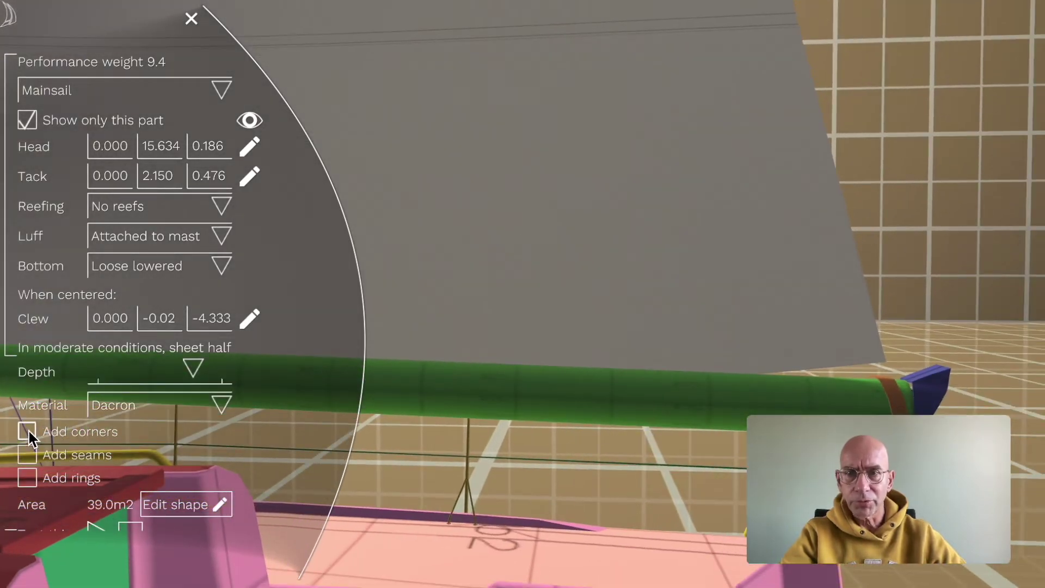
# Enable Add corners, Add seams and Add rings on the mainsail.
pyautogui.click(29, 431)
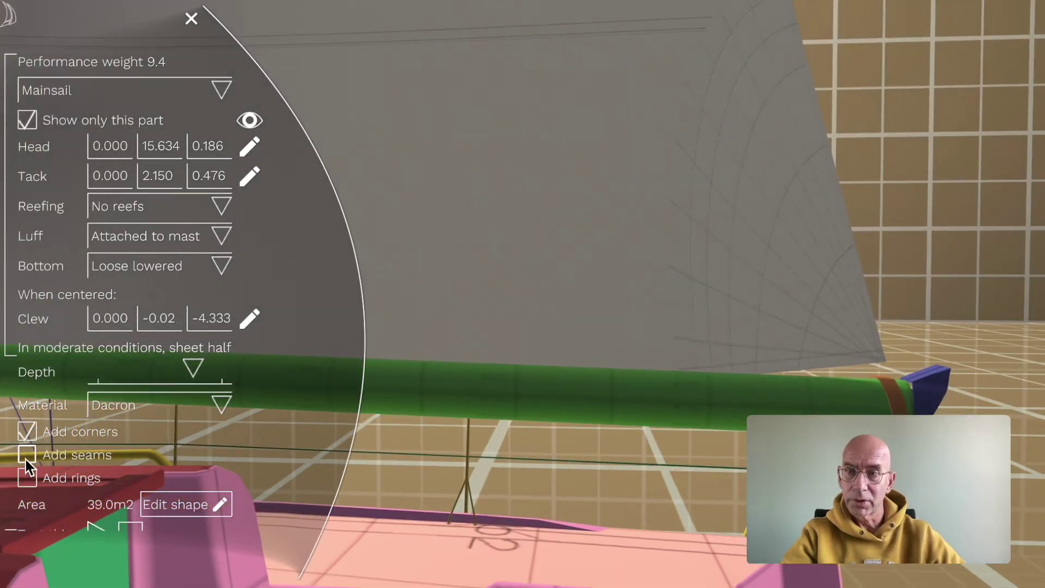
pyautogui.click(25, 457)
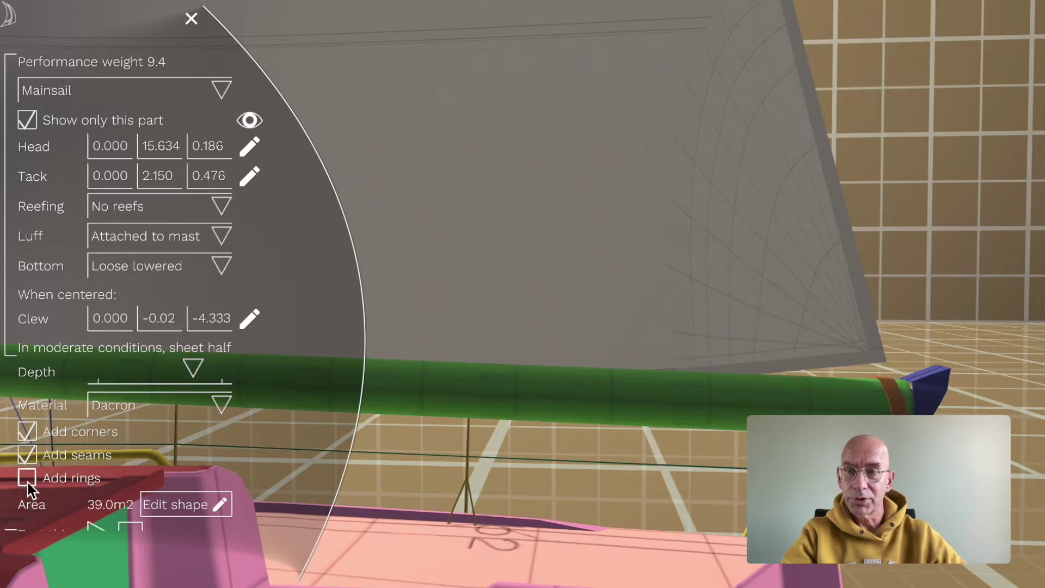
pyautogui.click(28, 479)
pyautogui.moveTo(717, 311); pyautogui.dragTo(543, 208)
# Step the mainsail Reefing through 1 and 2 reefs, ending at 3 reefs.
pyautogui.moveTo(626, 170); pyautogui.dragTo(526, 122)
pyautogui.click(172, 215)
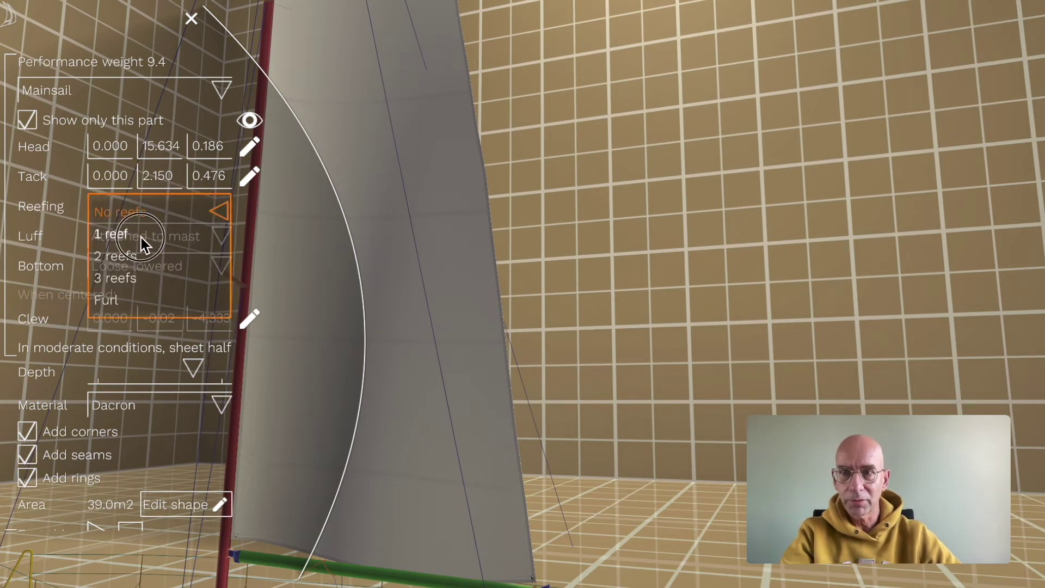
pyautogui.click(142, 238)
pyautogui.click(168, 214)
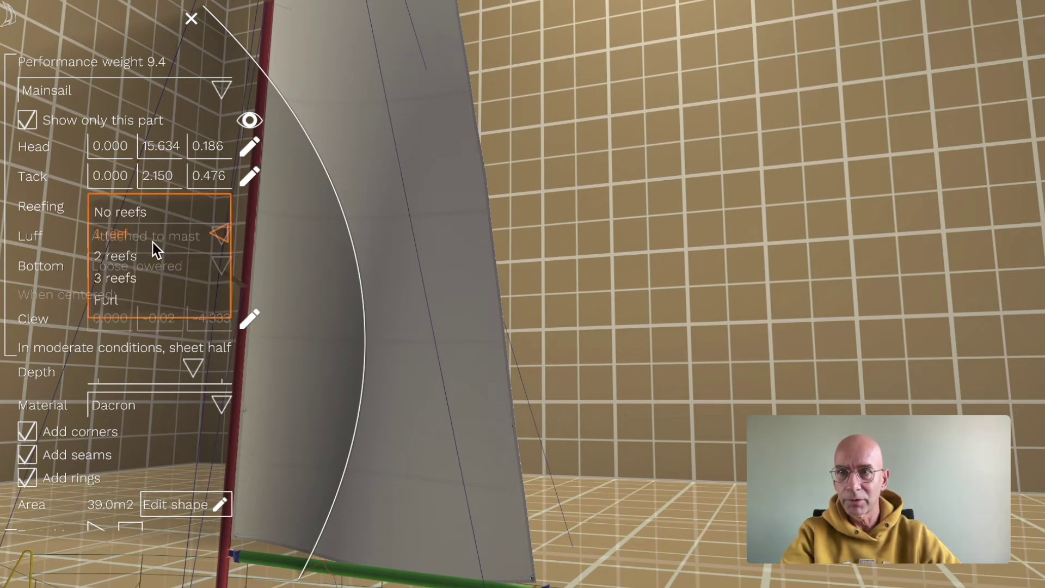
pyautogui.click(149, 256)
pyautogui.click(149, 215)
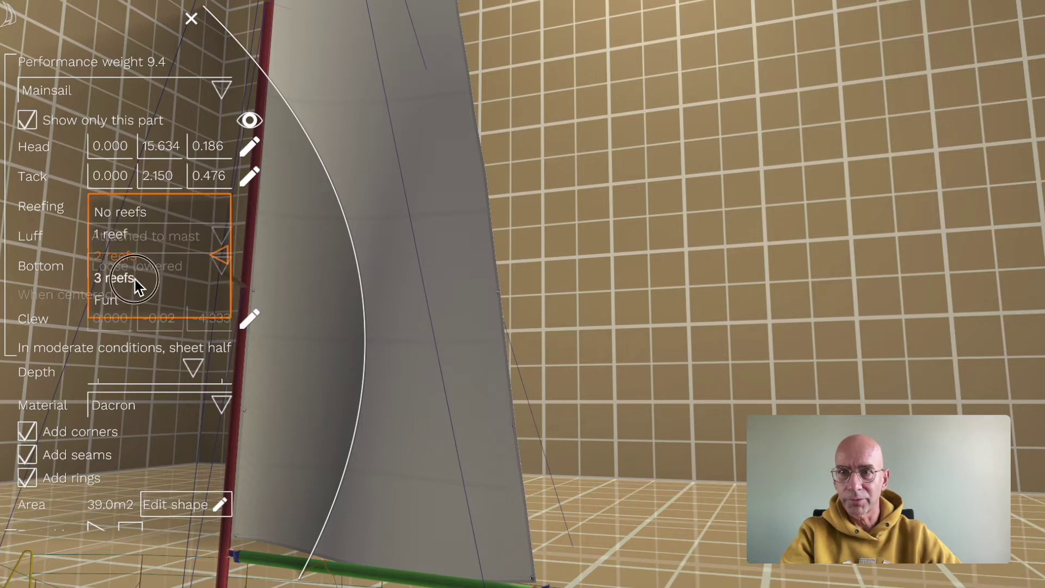
pyautogui.click(135, 279)
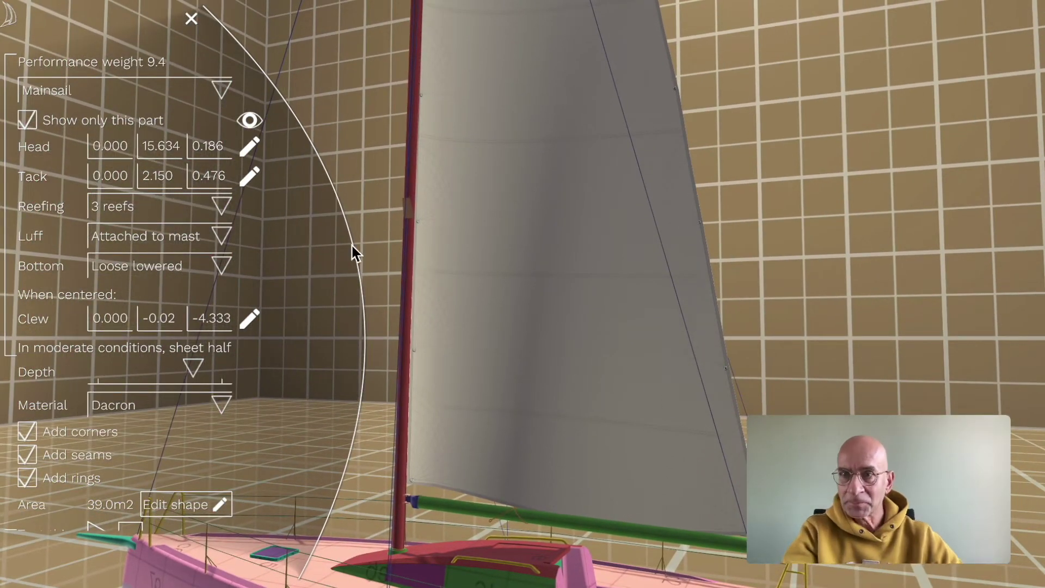
# Change the mainsail bottom from In boom to Loose lowered, viewing the sail beside the mast.
pyautogui.moveTo(261, 266); pyautogui.dragTo(550, 369)
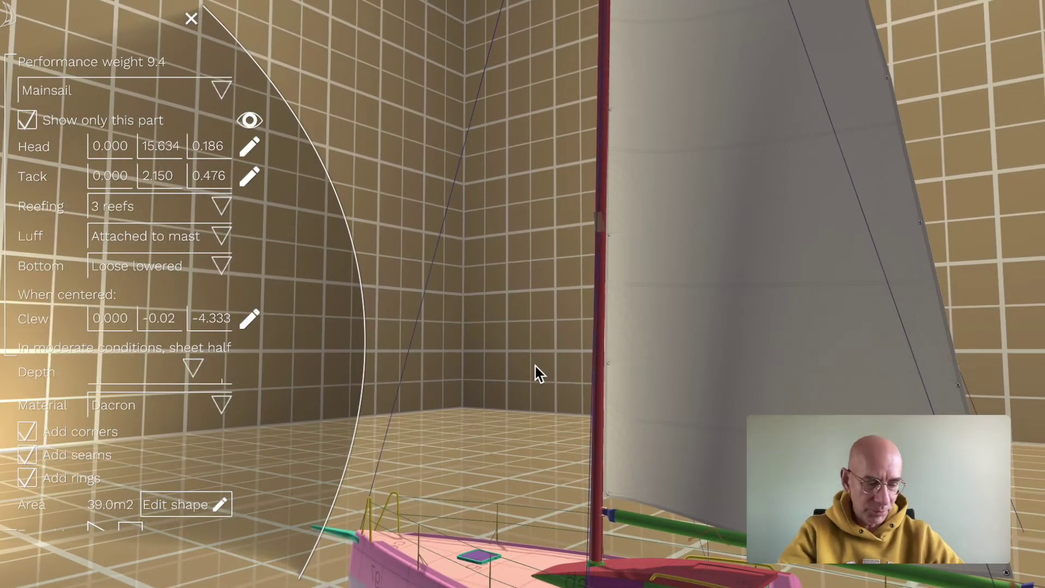
pyautogui.scroll(5, 467, 377)
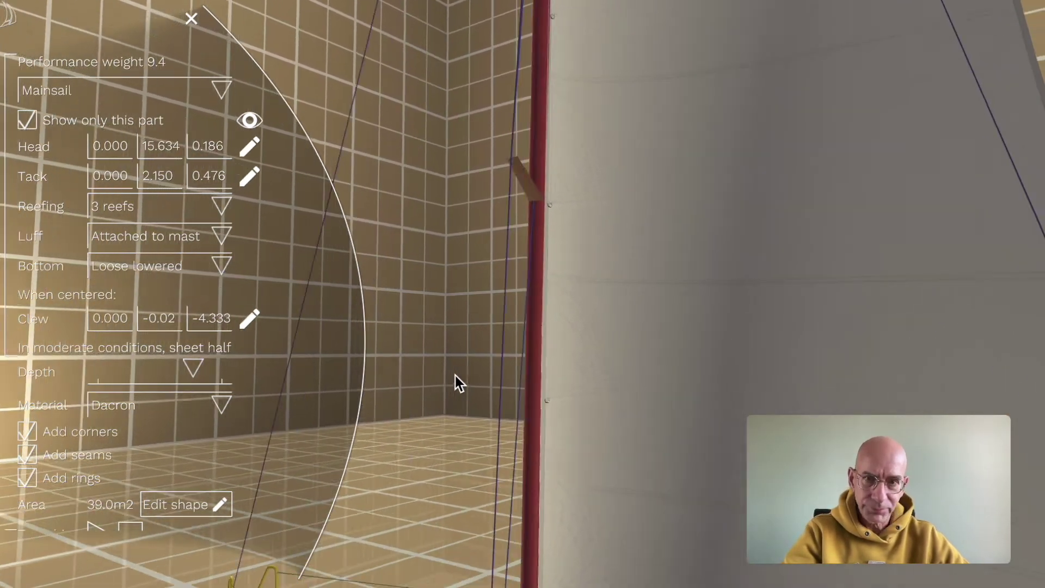
pyautogui.moveTo(455, 375); pyautogui.dragTo(201, 241)
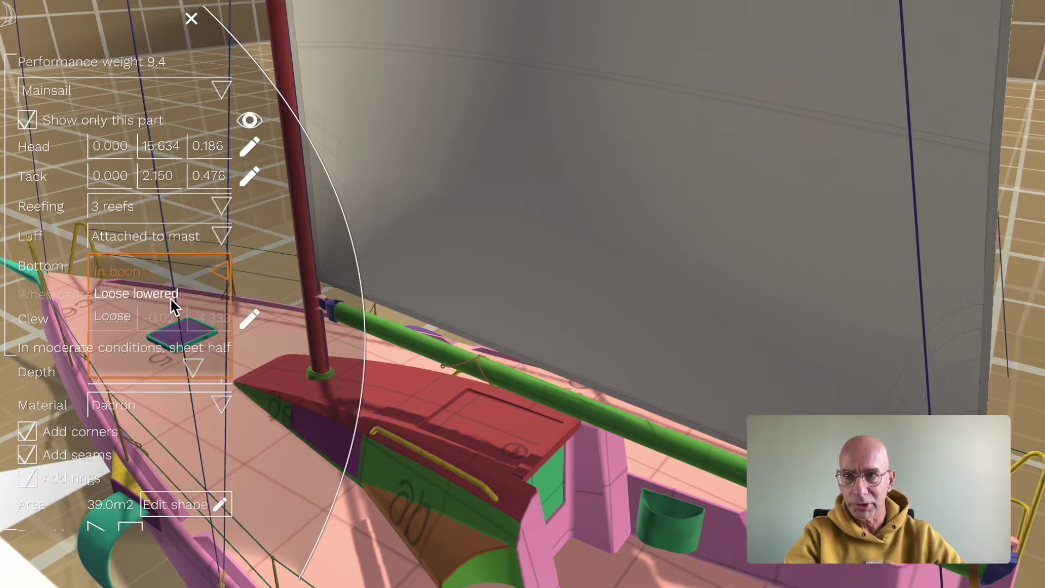
pyautogui.click(140, 316)
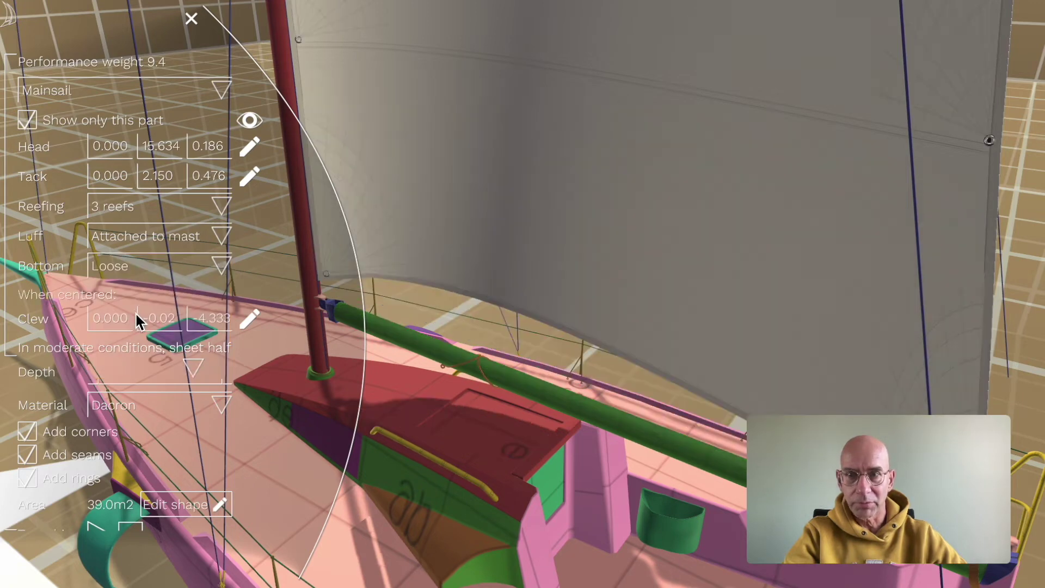
pyautogui.click(163, 273)
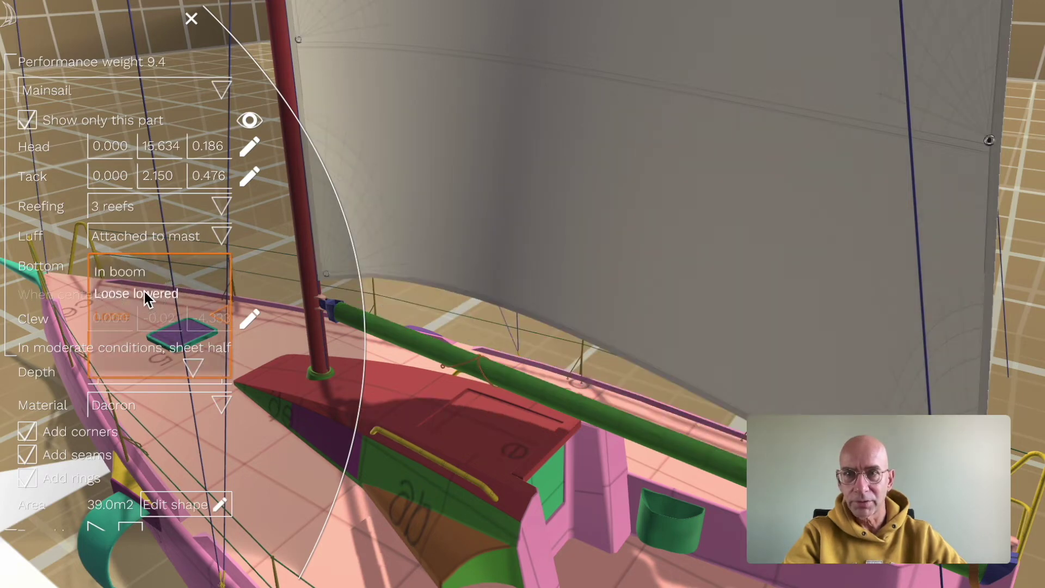
pyautogui.click(142, 289)
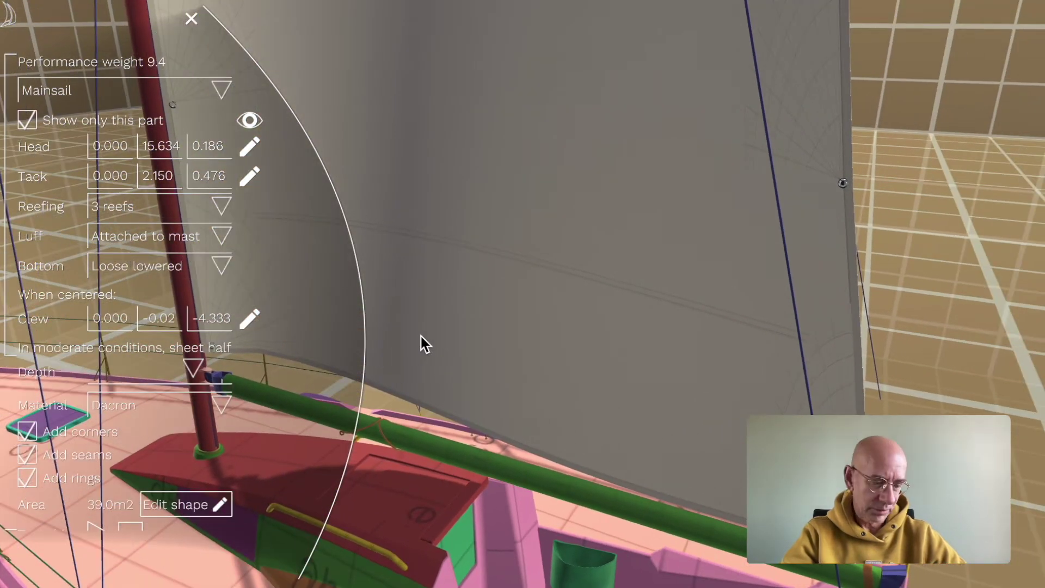
pyautogui.moveTo(422, 334); pyautogui.dragTo(318, 262)
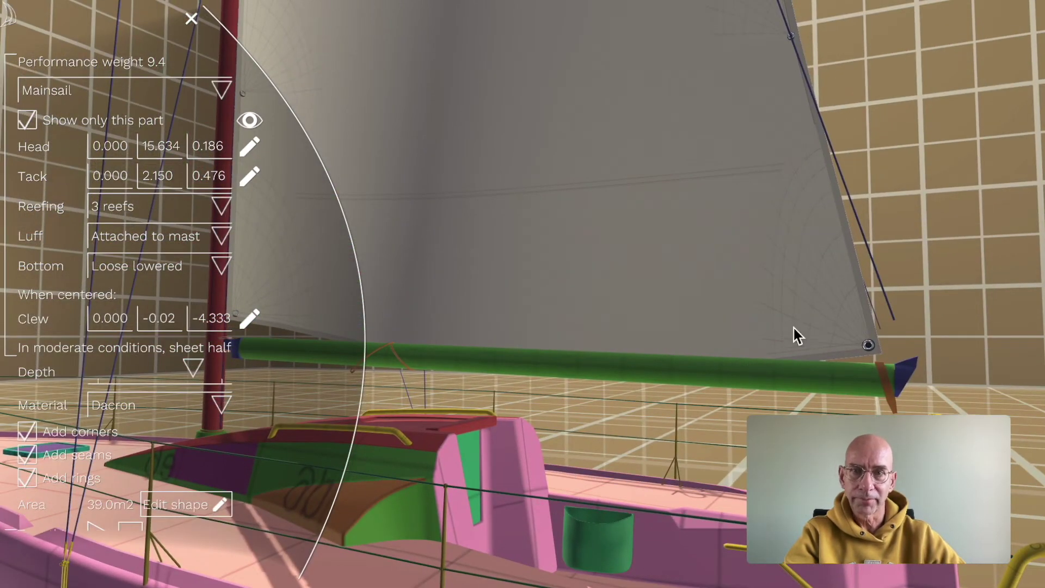
pyautogui.scroll(3, 784, 343)
pyautogui.moveTo(772, 345); pyautogui.dragTo(784, 267)
# Save the mainsail settings.
pyautogui.scroll(-1, 181, 456)
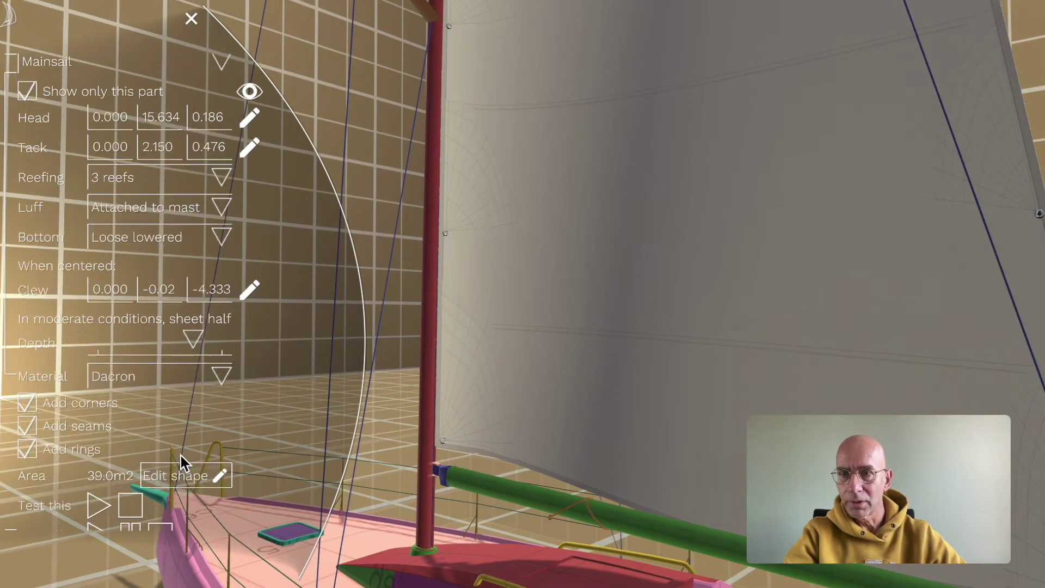
pyautogui.scroll(-5, 181, 456)
pyautogui.click(246, 479)
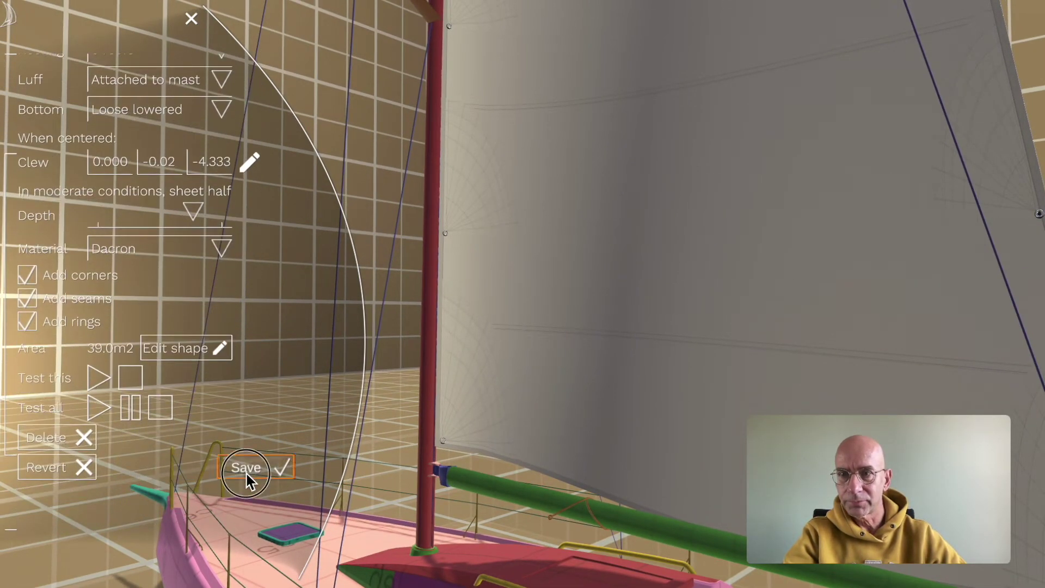
# Switch the part editor to the Jib and bring up its luff attachment choices.
pyautogui.scroll(5, 175, 269)
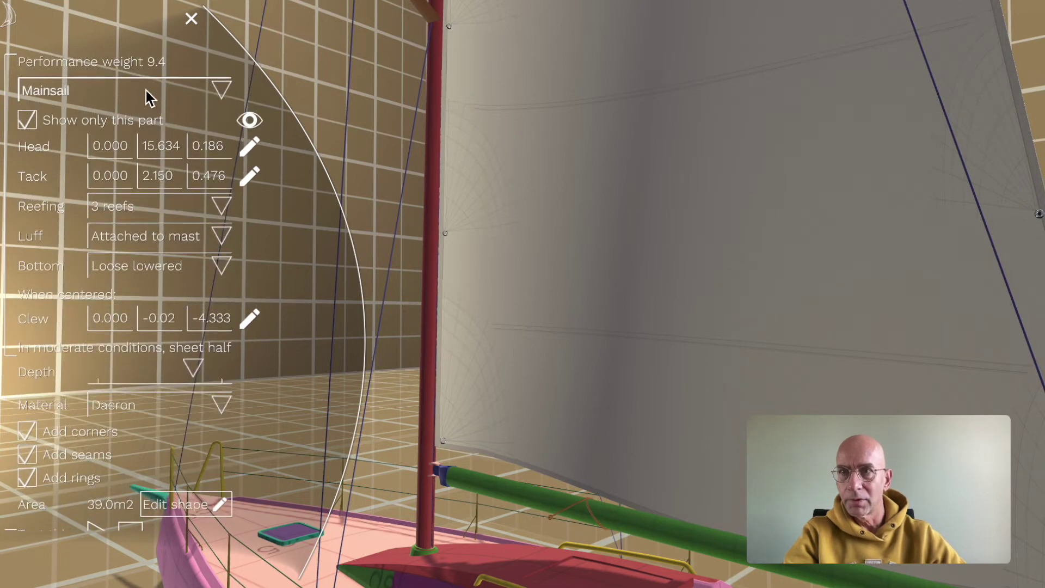
pyautogui.click(145, 90)
pyautogui.click(46, 135)
pyautogui.moveTo(490, 300); pyautogui.dragTo(577, 234)
pyautogui.scroll(2, 588, 296)
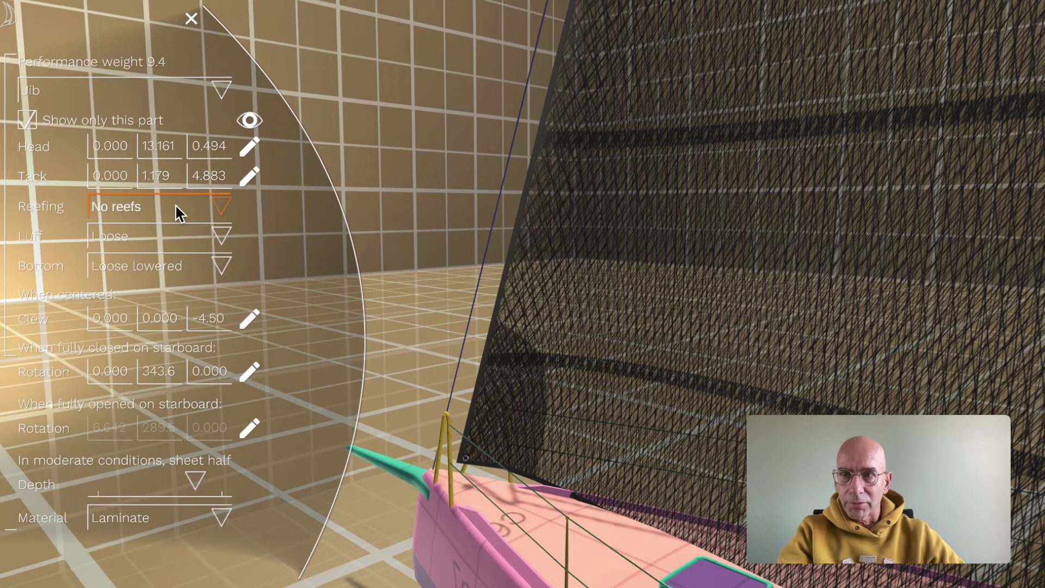
pyautogui.click(145, 235)
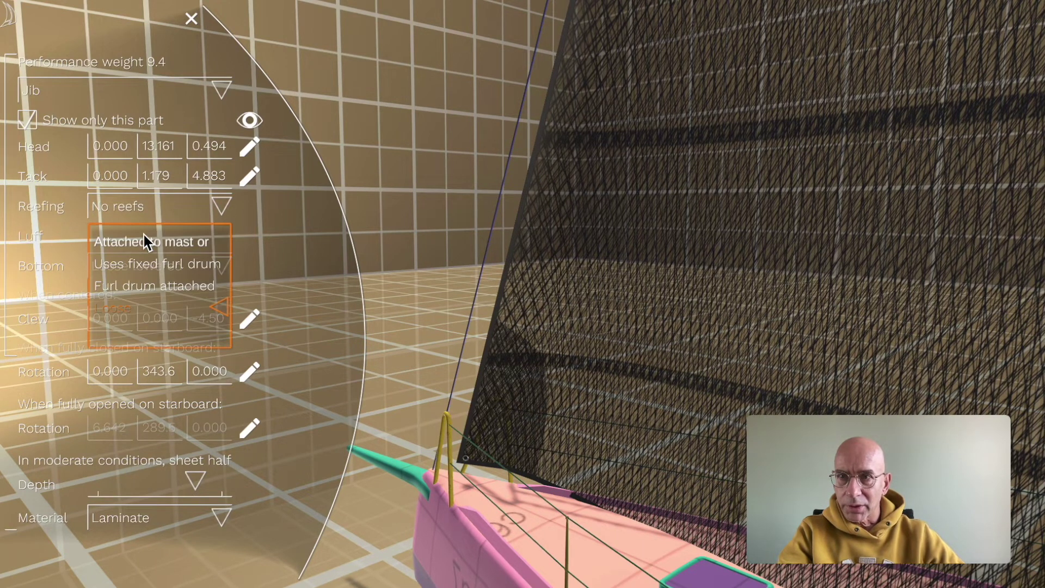
# Preview the jib luff as Uses fixed furl drum, then Furl drum attached, then reset it to Loose.
pyautogui.click(144, 264)
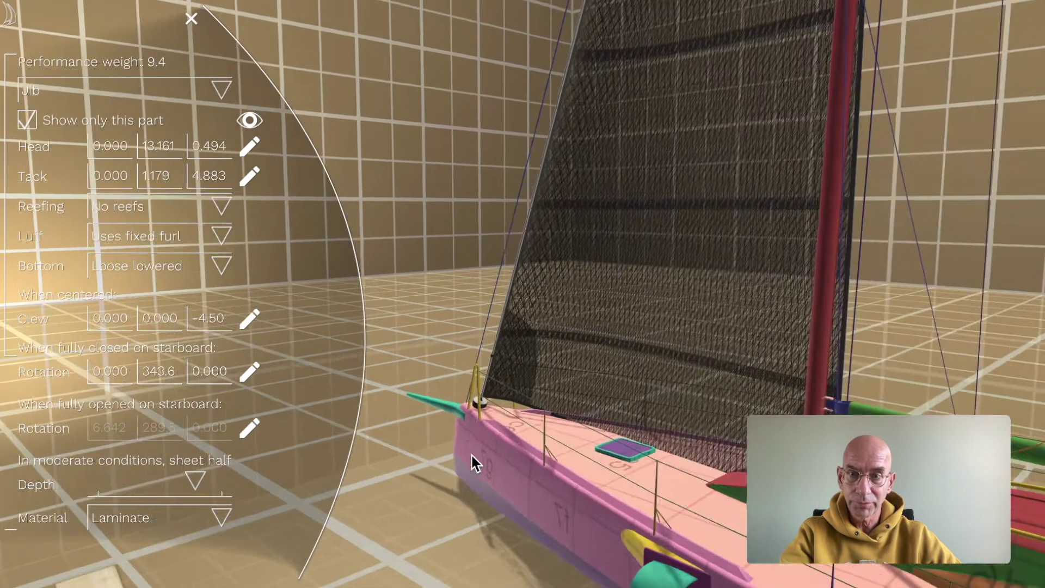
pyautogui.click(507, 327)
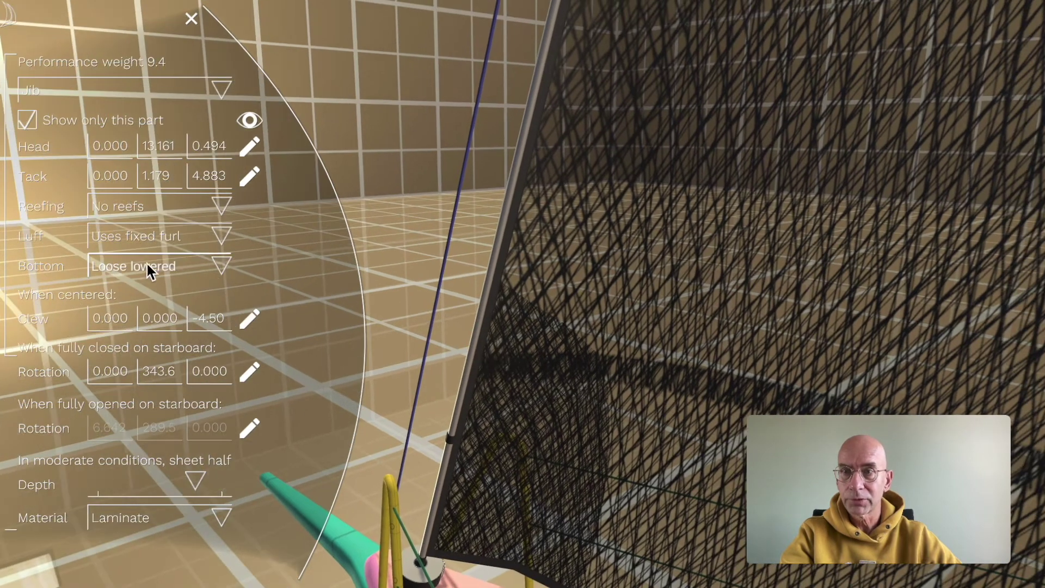
pyautogui.click(164, 238)
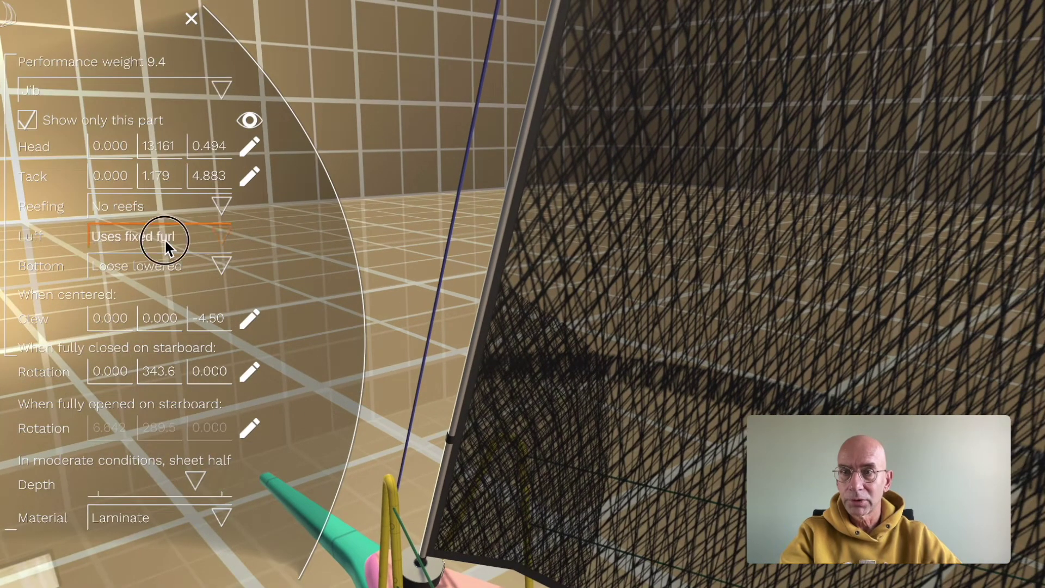
pyautogui.click(149, 283)
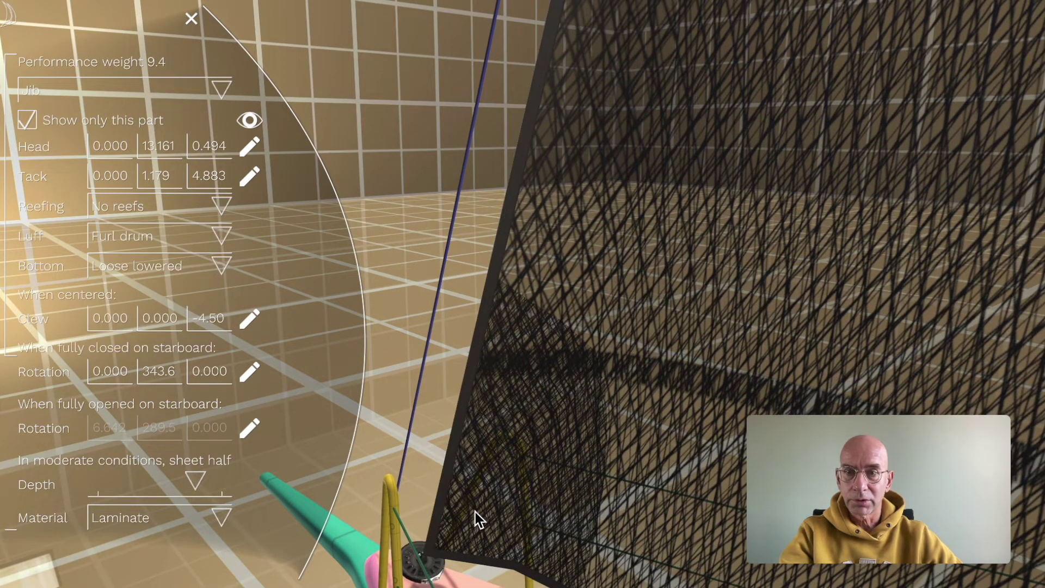
pyautogui.click(482, 492)
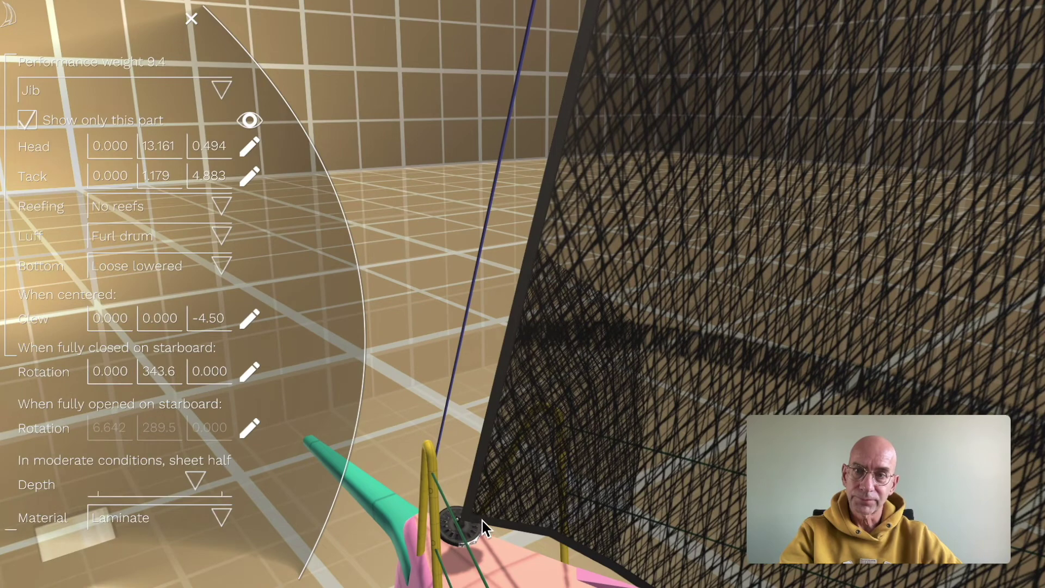
pyautogui.click(164, 239)
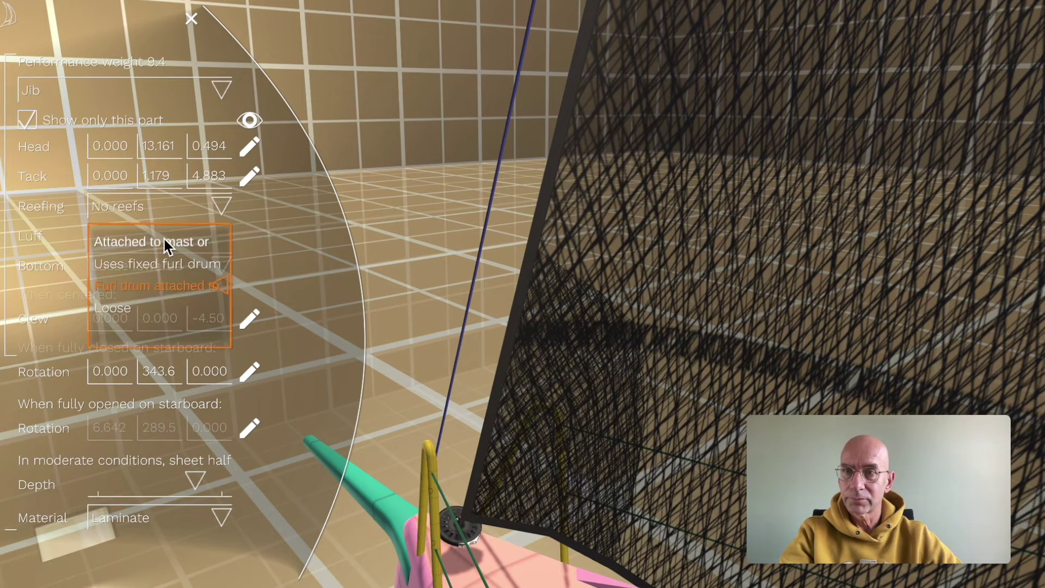
pyautogui.click(146, 308)
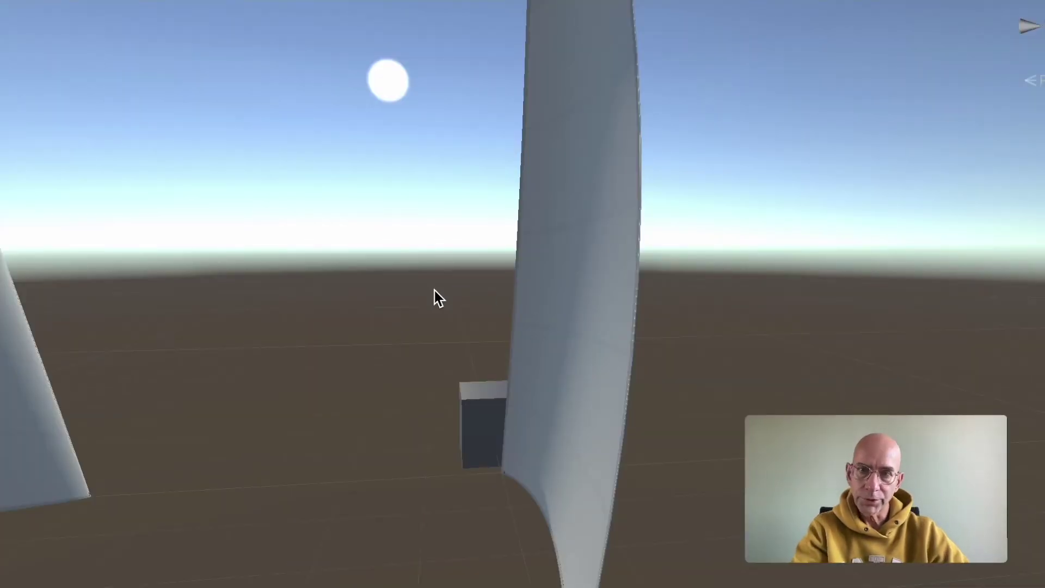
# Orbit and dolly around the test scene to watch the sails bend and flap in the wind.
pyautogui.moveTo(289, 250); pyautogui.dragTo(423, 237, button='middle')
pyautogui.keyDown('alt'); pyautogui.moveTo(422, 237); pyautogui.dragTo(277, 269); pyautogui.keyUp('alt')
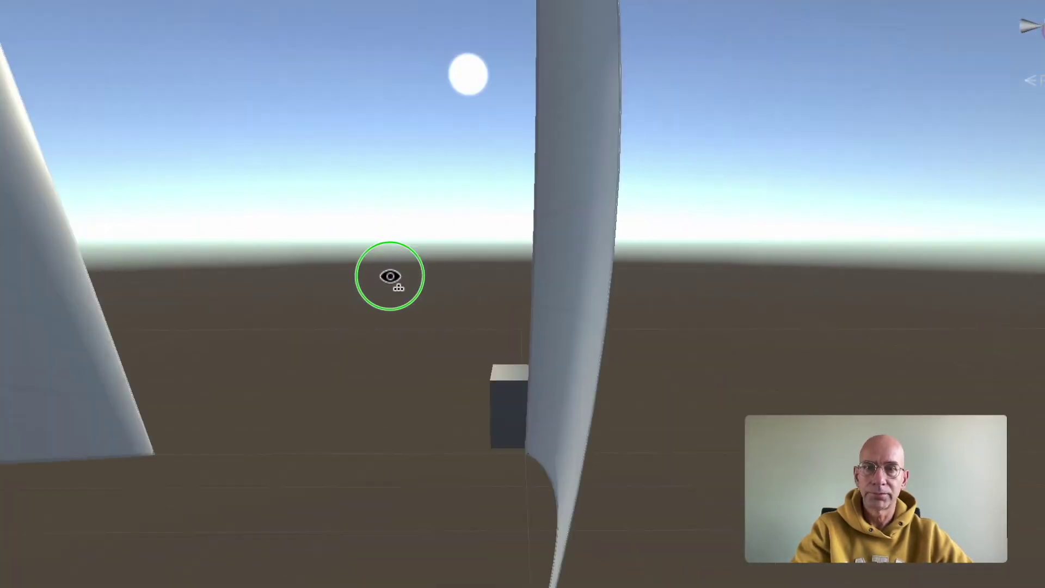
pyautogui.keyDown('alt'); pyautogui.moveTo(390, 275); pyautogui.dragTo(549, 276); pyautogui.keyUp('alt')
pyautogui.scroll(-5, 494, 275)
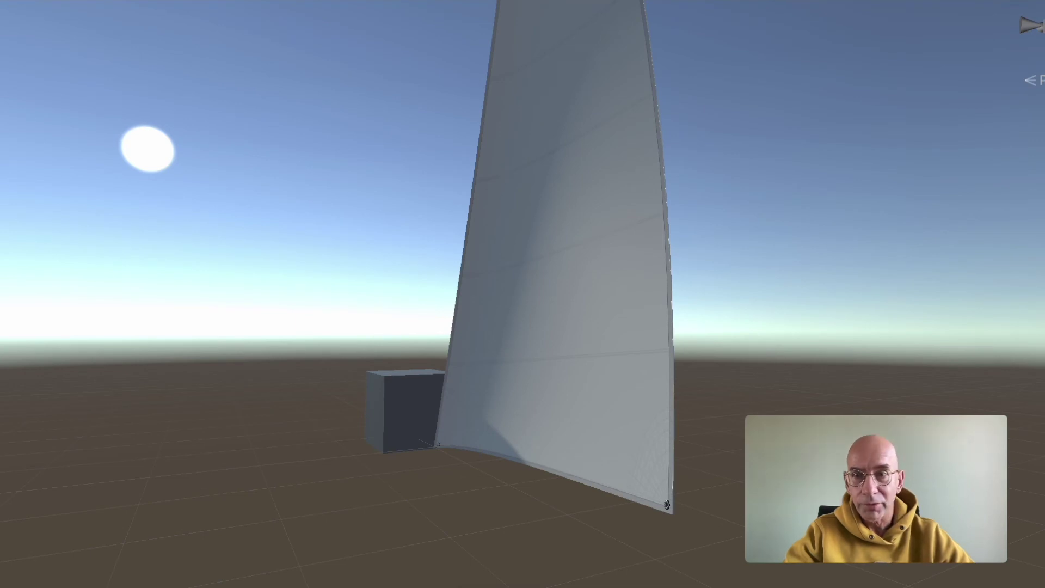
# Zoom and orbit around the single sail to follow it furling around its stay and unfurling.
pyautogui.scroll(3, 470, 466)
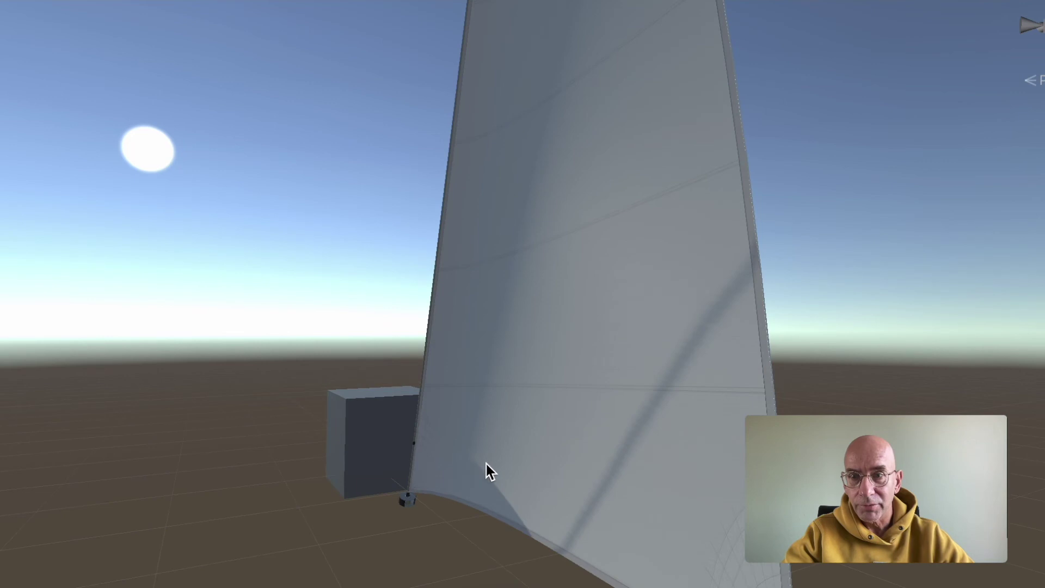
pyautogui.moveTo(485, 464); pyautogui.dragTo(544, 452, button='right')
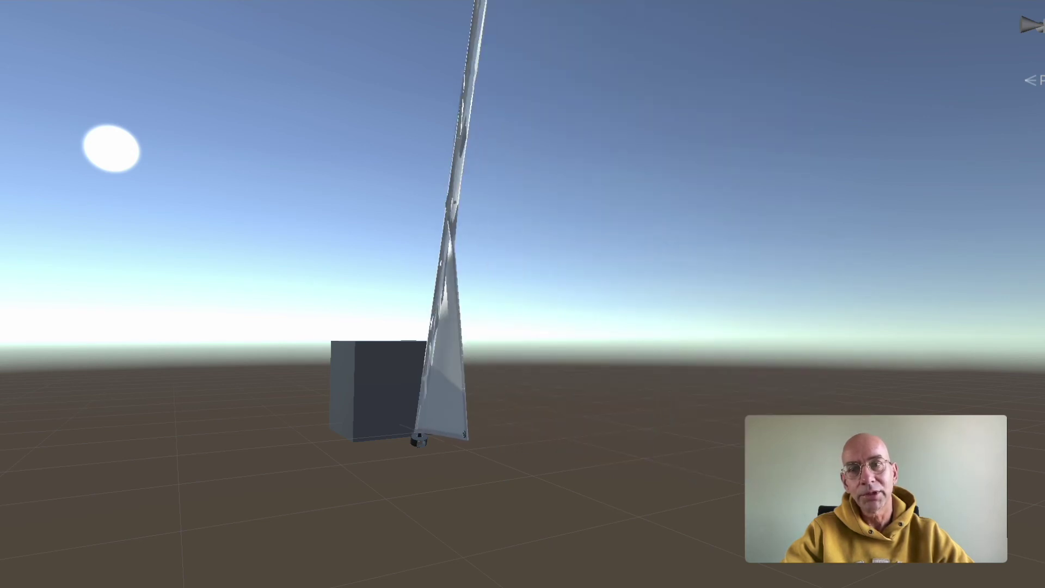
pyautogui.scroll(-4, 527, 352)
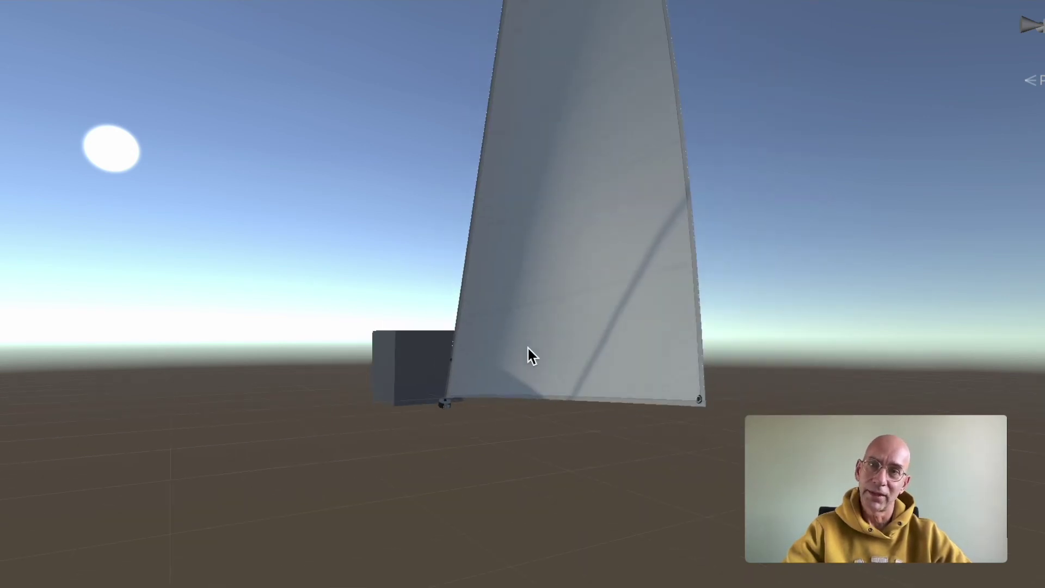
pyautogui.scroll(2, 525, 276)
pyautogui.moveTo(509, 303); pyautogui.dragTo(753, 328, button='right')
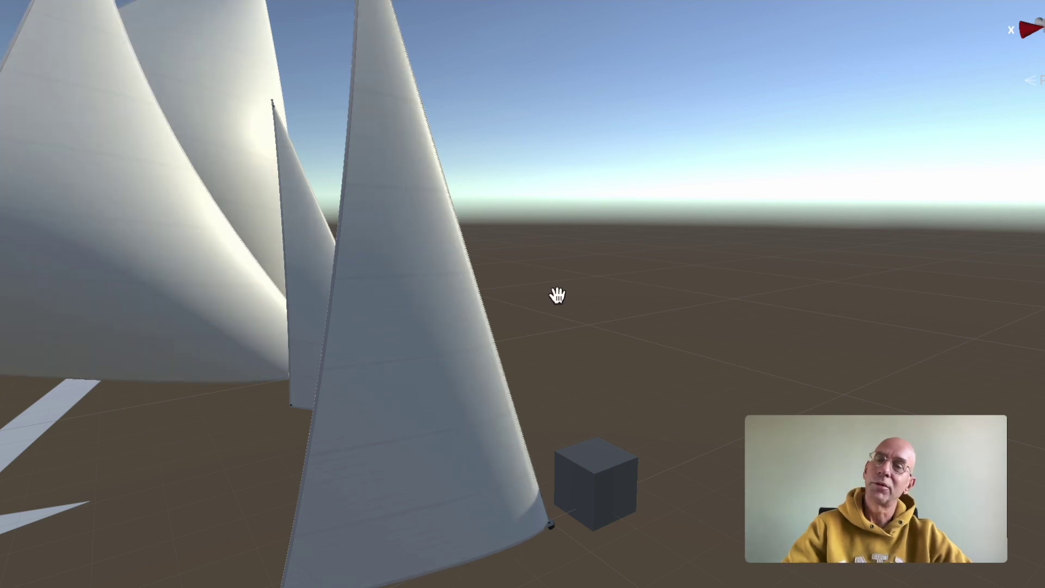
# Swing the view around the sails and cube, then move the camera closer to them.
pyautogui.moveTo(557, 295); pyautogui.dragTo(595, 296, button='right')
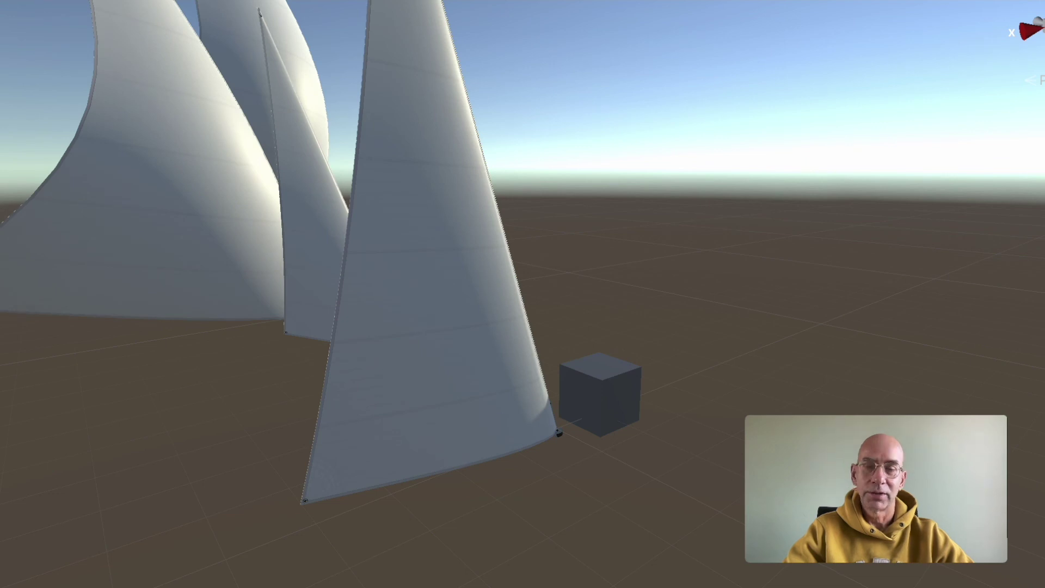
pyautogui.moveTo(772, 261); pyautogui.dragTo(566, 364)
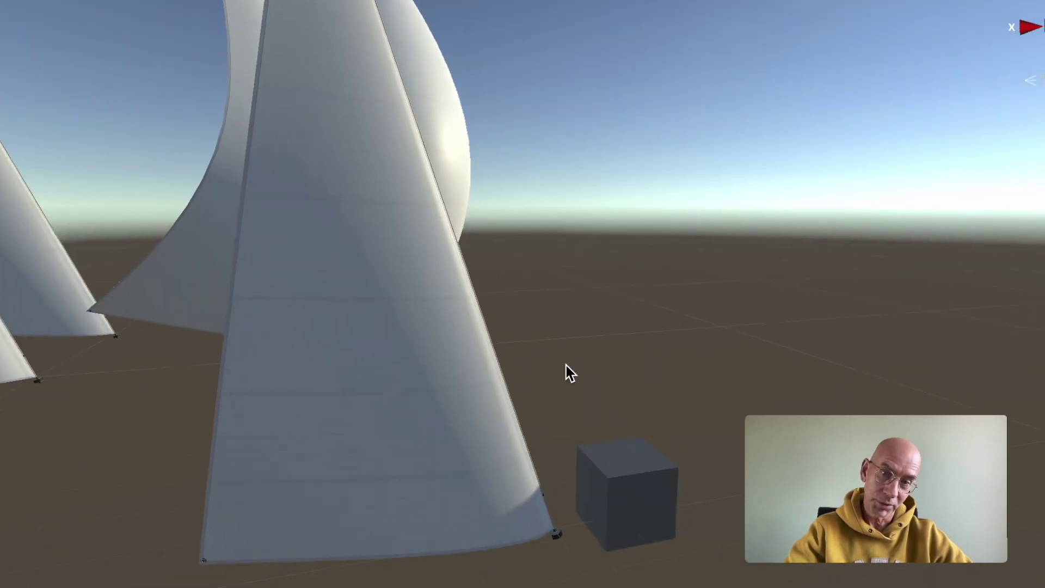